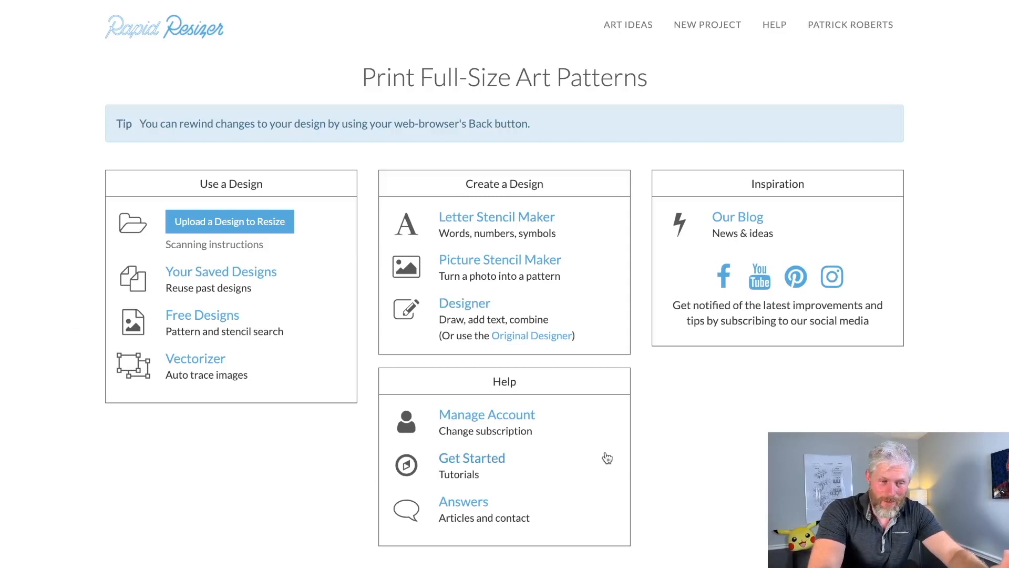
Open the sample daisy photo from the Picture Stencil Maker, continue to customizing it, and load it in the Designer
{"action": "left_click", "coordinate": [476, 268]}
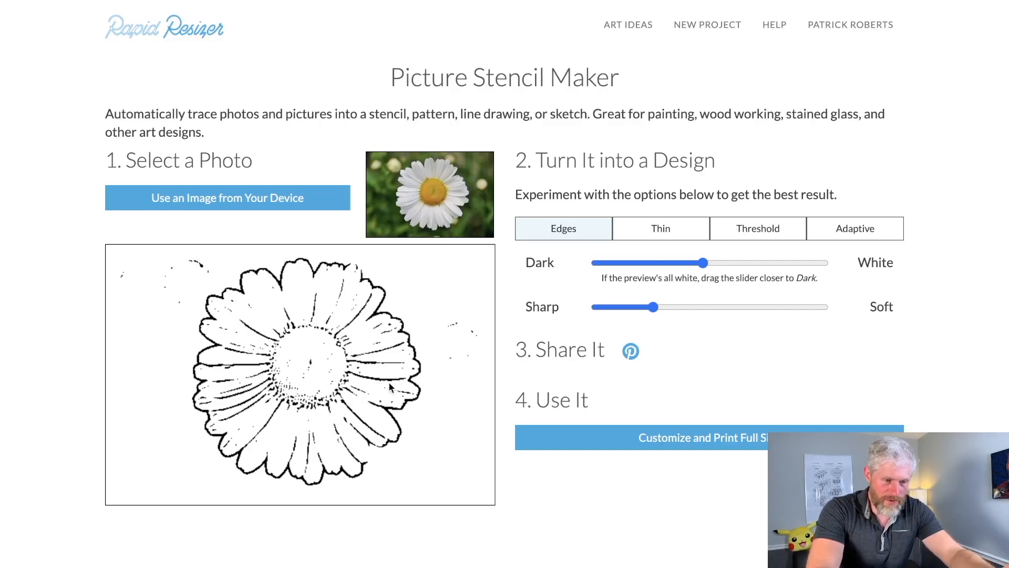
{"action": "left_click", "coordinate": [717, 447]}
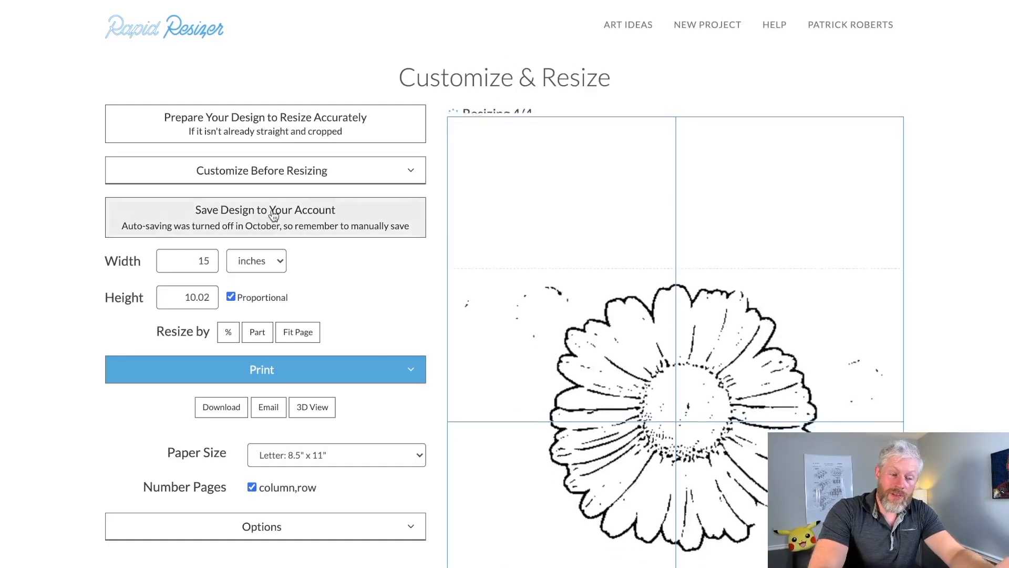
{"action": "left_click", "coordinate": [309, 171]}
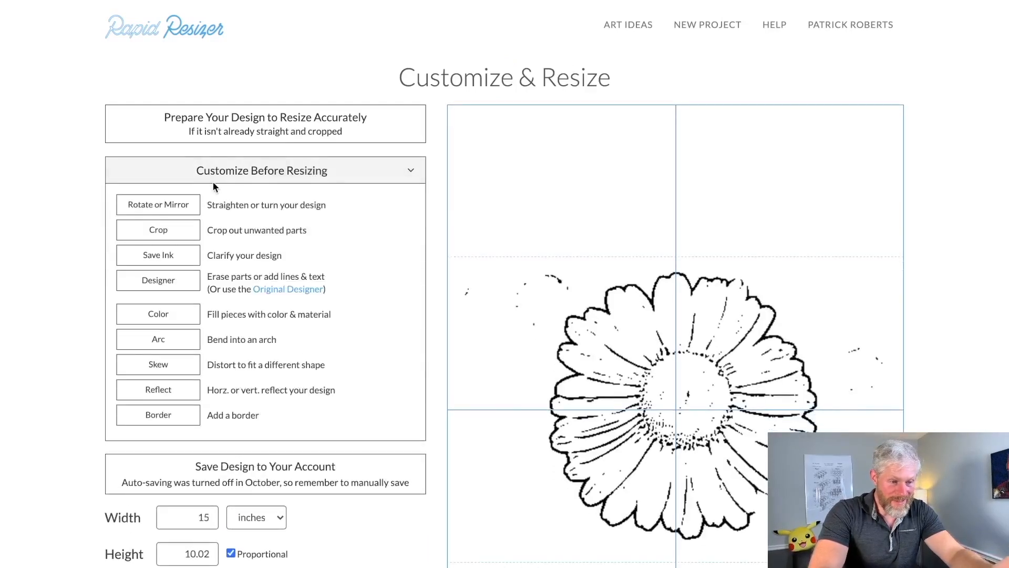
{"action": "left_click", "coordinate": [148, 278]}
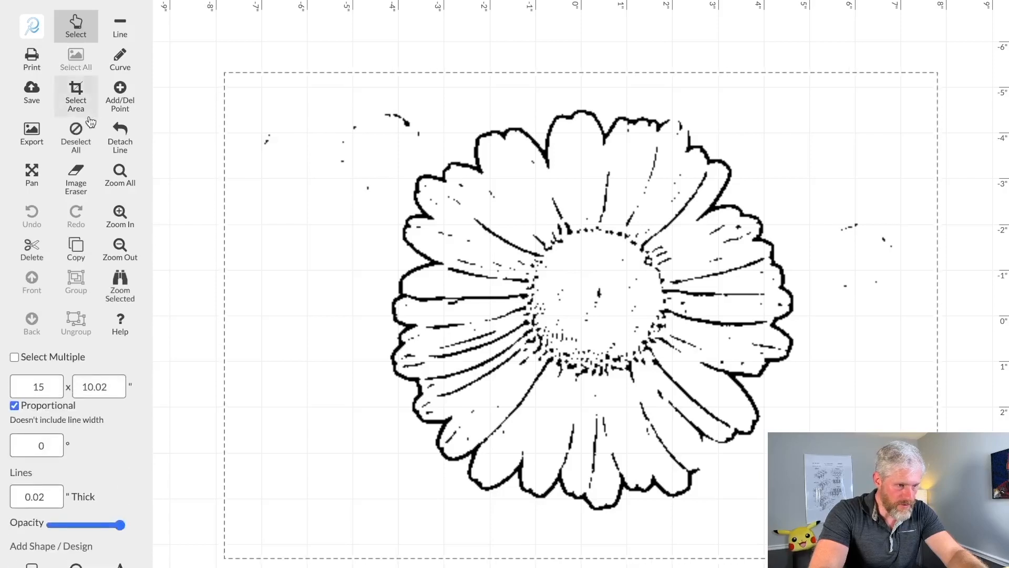
Set the Image Eraser thickness to 0.09 inches and erase stray marks beside the upper-left of the daisy's centre
{"action": "left_click", "coordinate": [76, 182]}
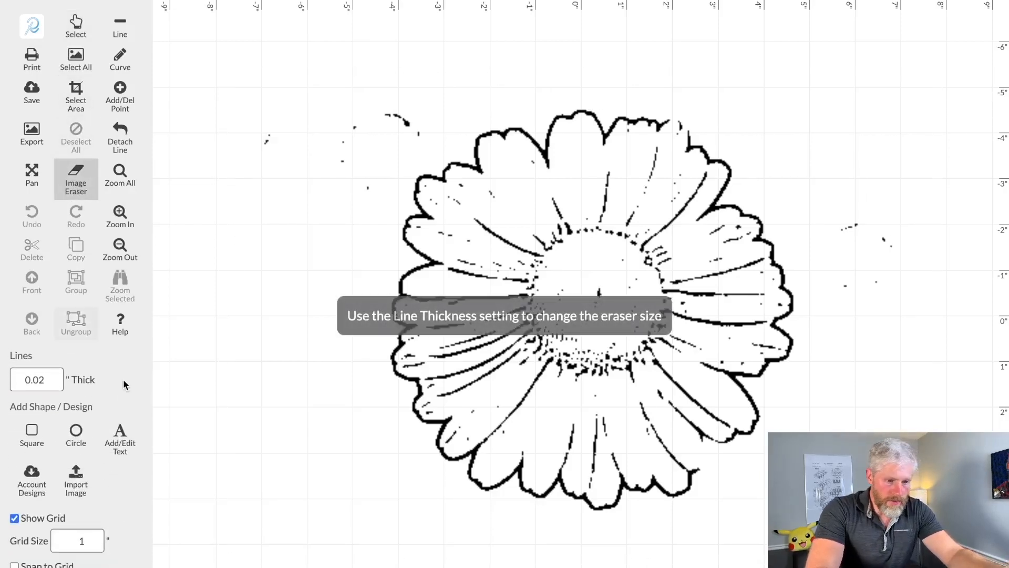
{"action": "left_click", "coordinate": [50, 376]}
{"action": "left_click", "coordinate": [50, 376]}
{"action": "left_click", "coordinate": [50, 376]}
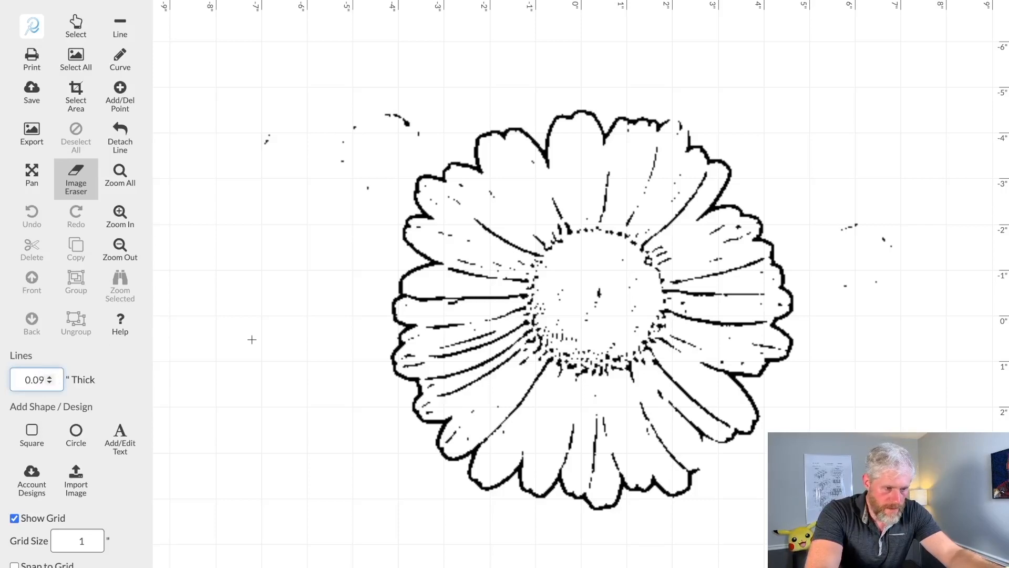
{"action": "mouse_move", "coordinate": [525, 251]}
{"action": "left_mouse_down"}
{"action": "mouse_move", "coordinate": [489, 230]}
{"action": "mouse_move", "coordinate": [515, 248]}
{"action": "left_mouse_up"}
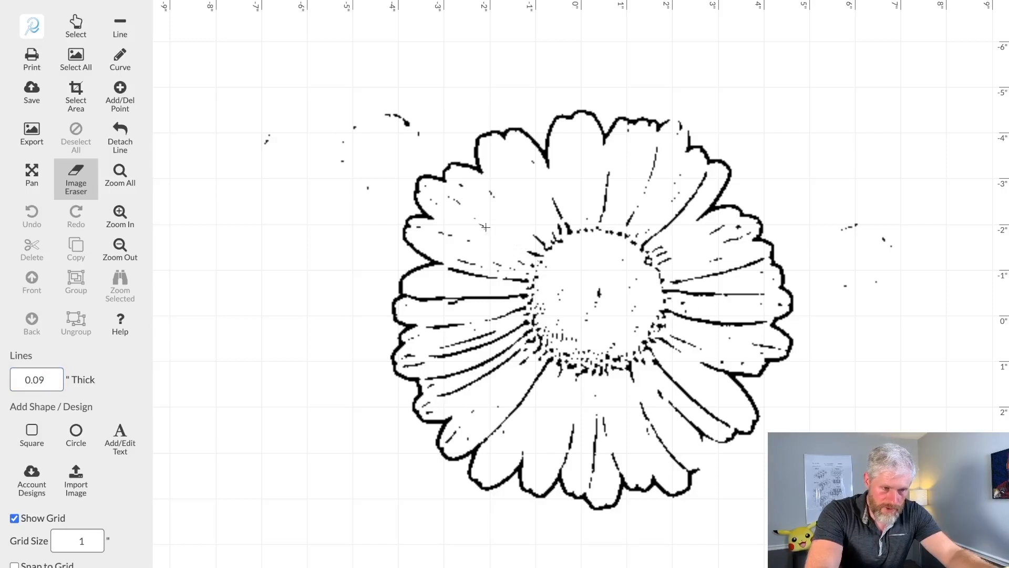
{"action": "left_click_drag", "start_coordinate": [503, 238], "coordinate": [532, 251]}
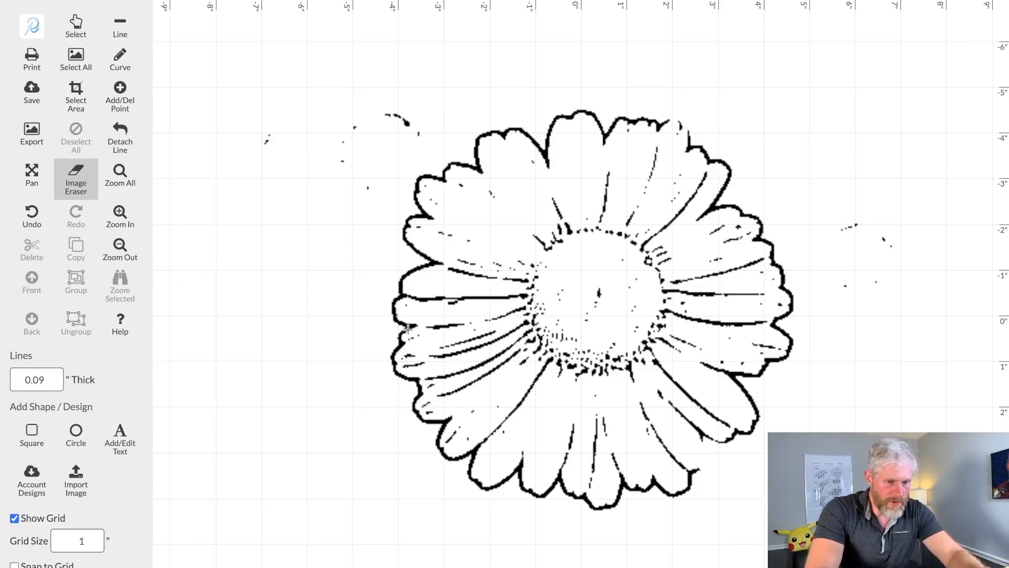
{"action": "key", "text": "Escape"}
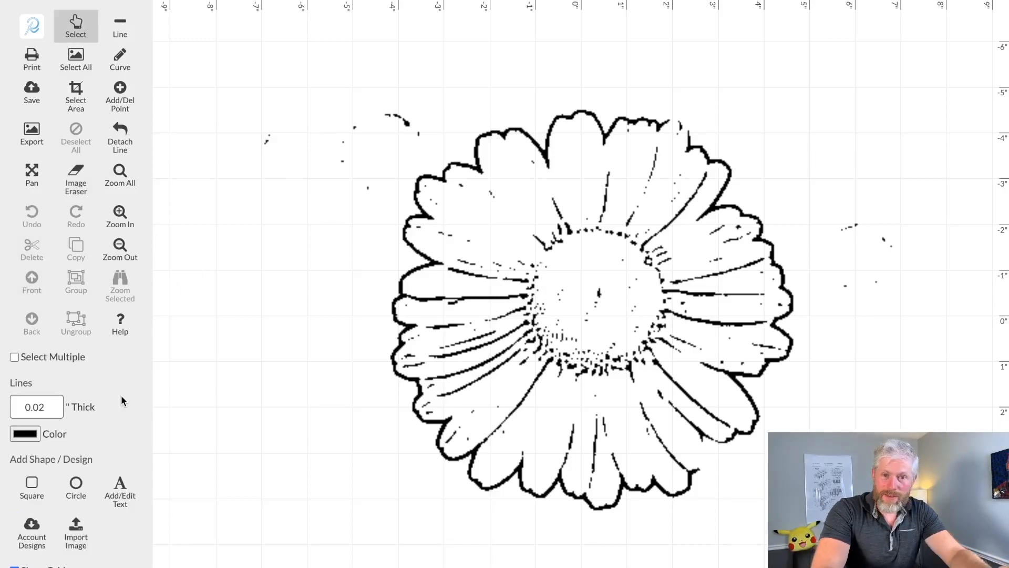
Leave the daisy design without saving, reopen the Designer, and start a new design instead of resuming the last one
{"action": "left_click", "coordinate": [33, 26]}
{"action": "left_click", "coordinate": [462, 304]}
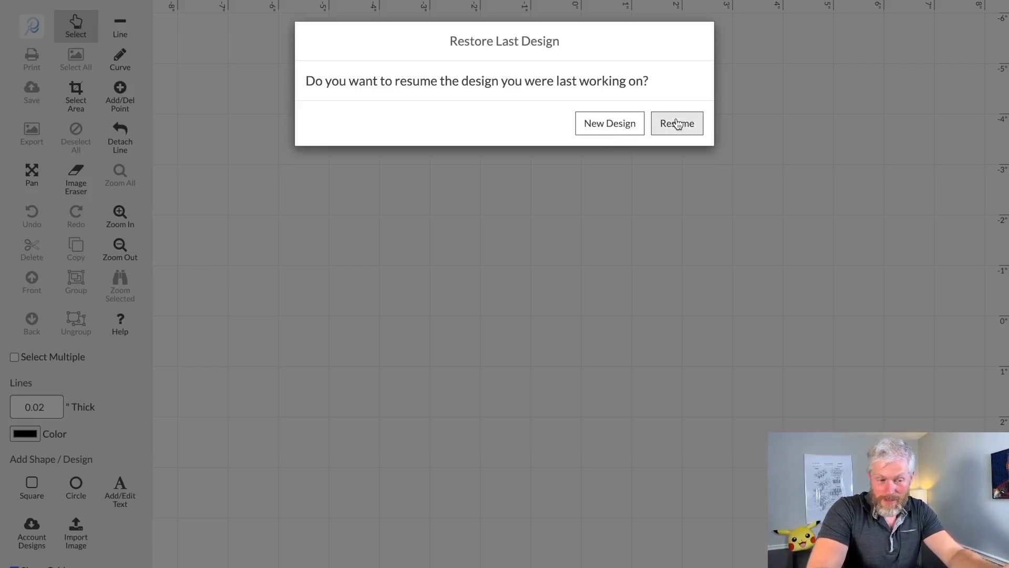
{"action": "left_click", "coordinate": [601, 126]}
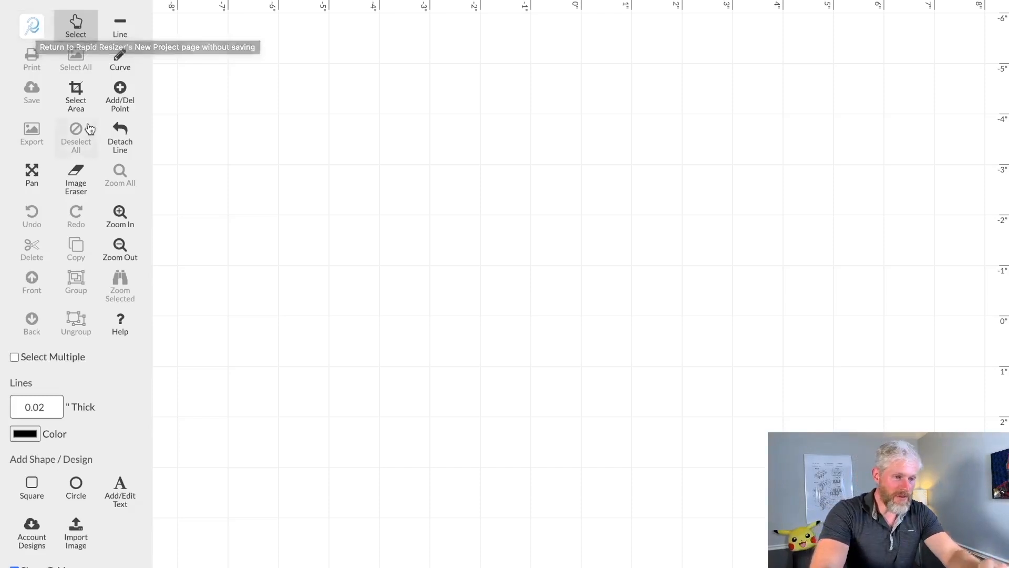
Draw a three-segment zigzag line across the canvas and shift its upper-left corner point about one inch further left
{"action": "left_click", "coordinate": [121, 33]}
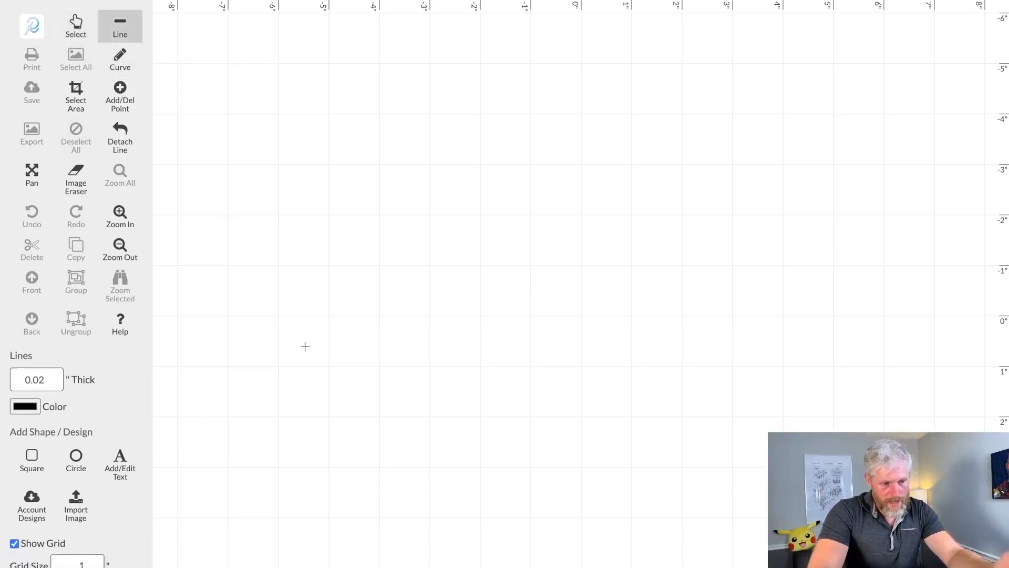
{"action": "left_click_drag", "start_coordinate": [326, 320], "coordinate": [481, 159]}
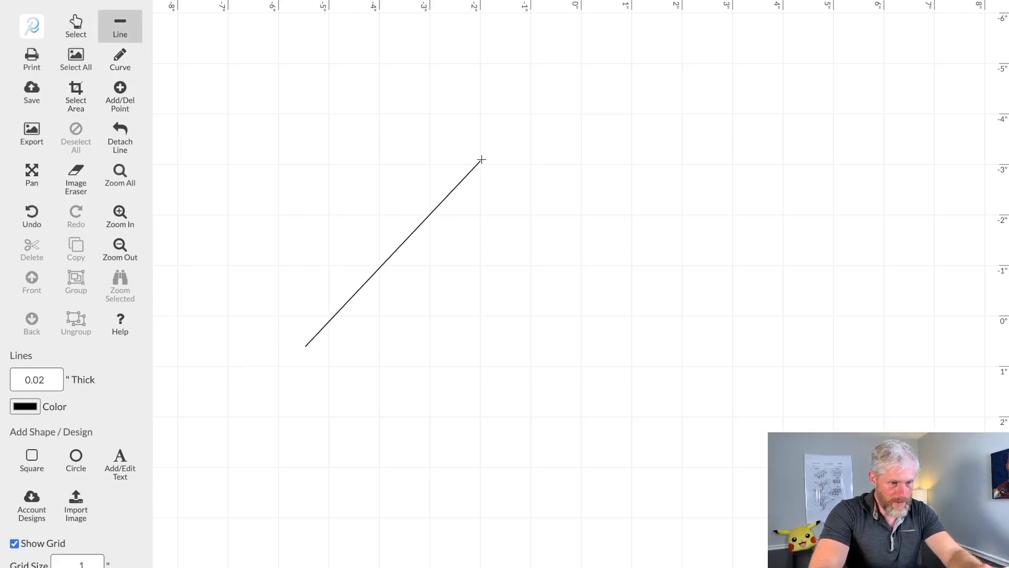
{"action": "left_click_drag", "start_coordinate": [481, 159], "coordinate": [693, 166]}
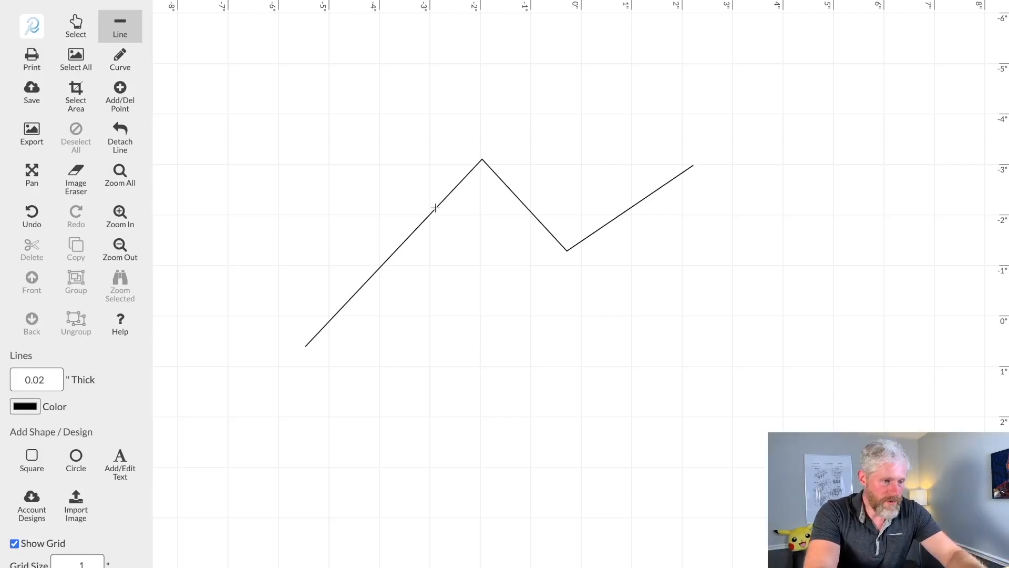
{"action": "left_click", "coordinate": [76, 24]}
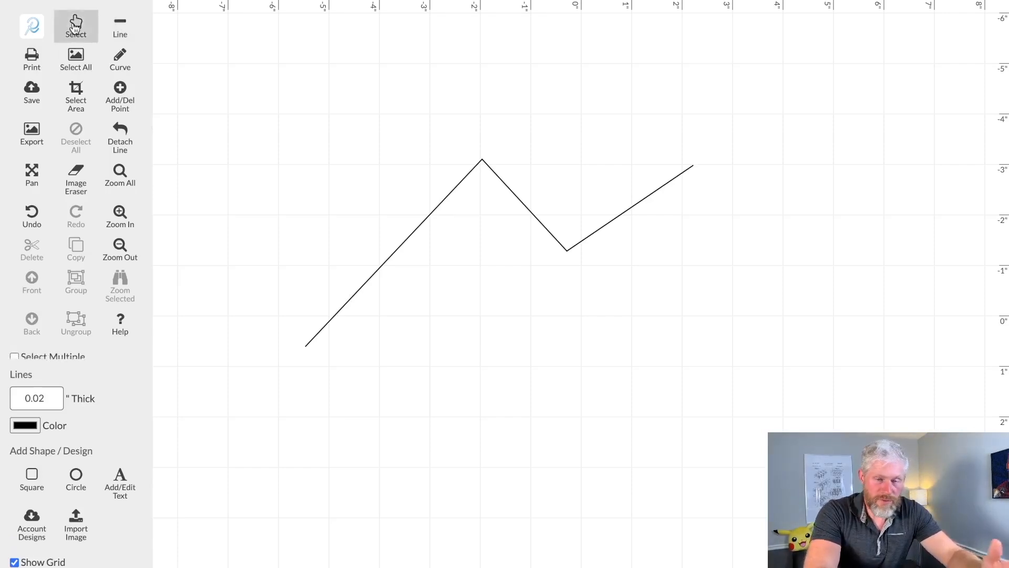
{"action": "left_click_drag", "start_coordinate": [481, 159], "coordinate": [432, 175]}
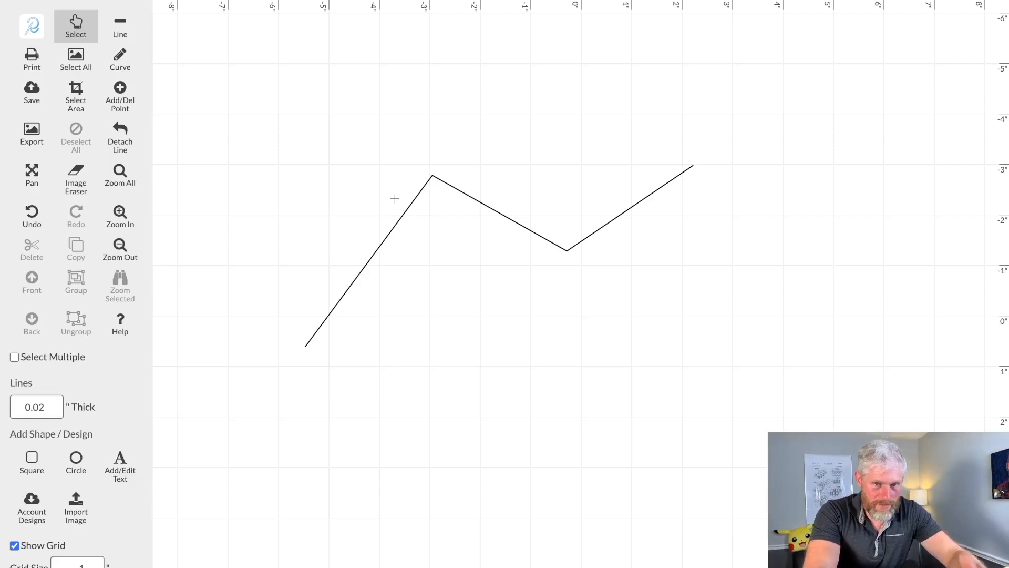
Draw a wavy open curve through six points below the zigzag line, about 8.3 by 2.4 inches
{"action": "left_click", "coordinate": [121, 60]}
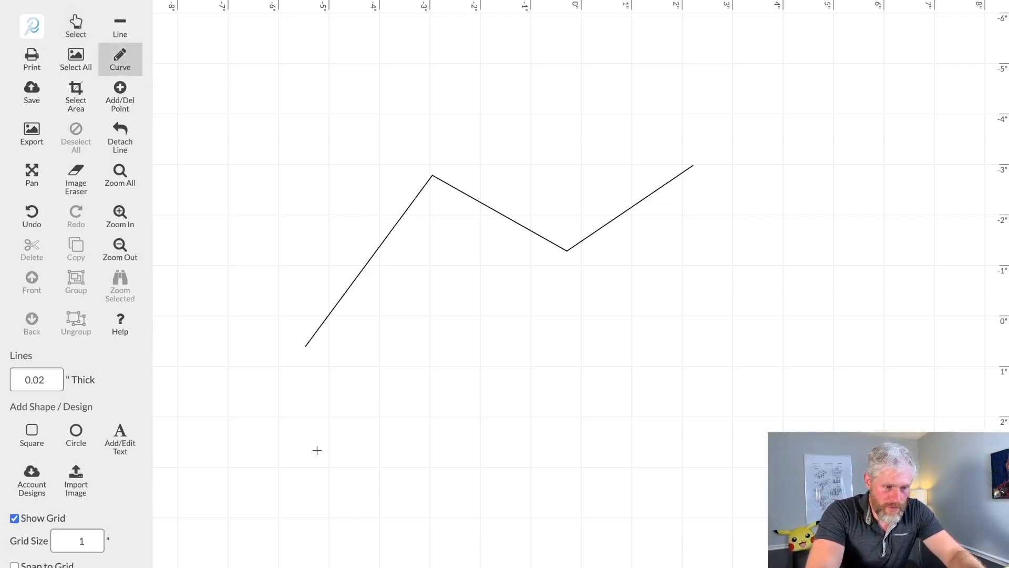
{"action": "left_click", "coordinate": [277, 477]}
{"action": "left_click", "coordinate": [355, 420]}
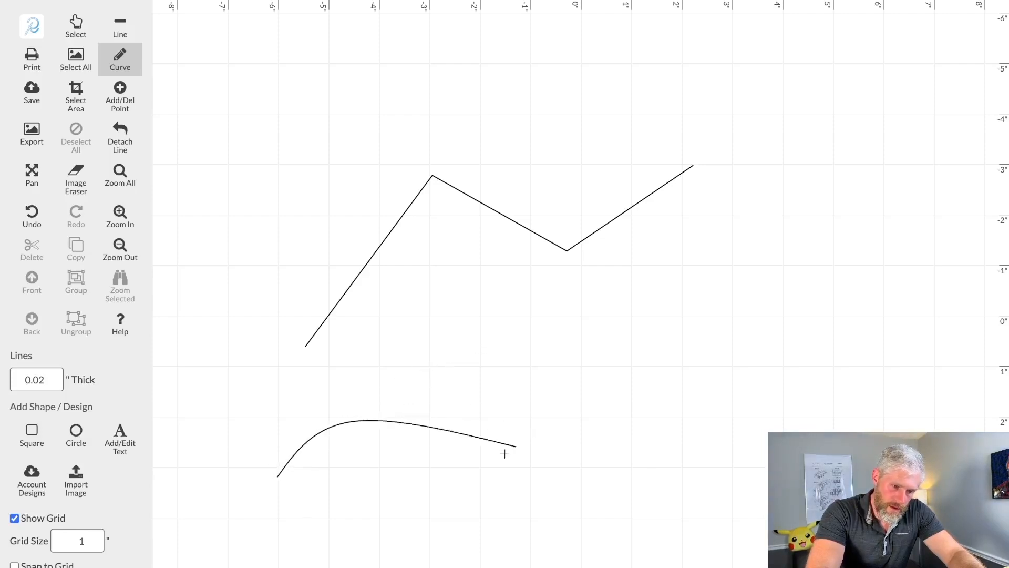
{"action": "left_click", "coordinate": [442, 391]}
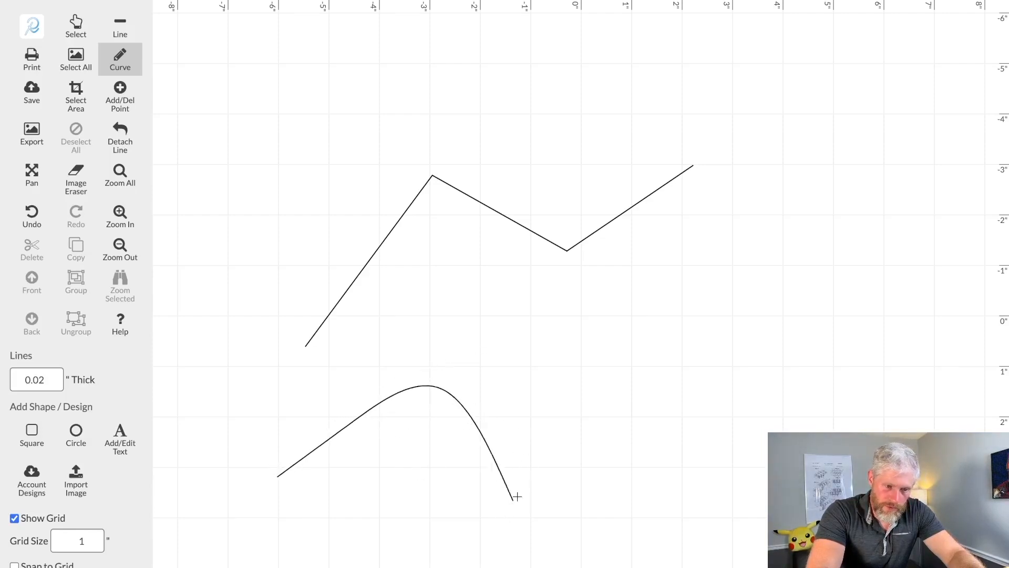
{"action": "left_click", "coordinate": [484, 470]}
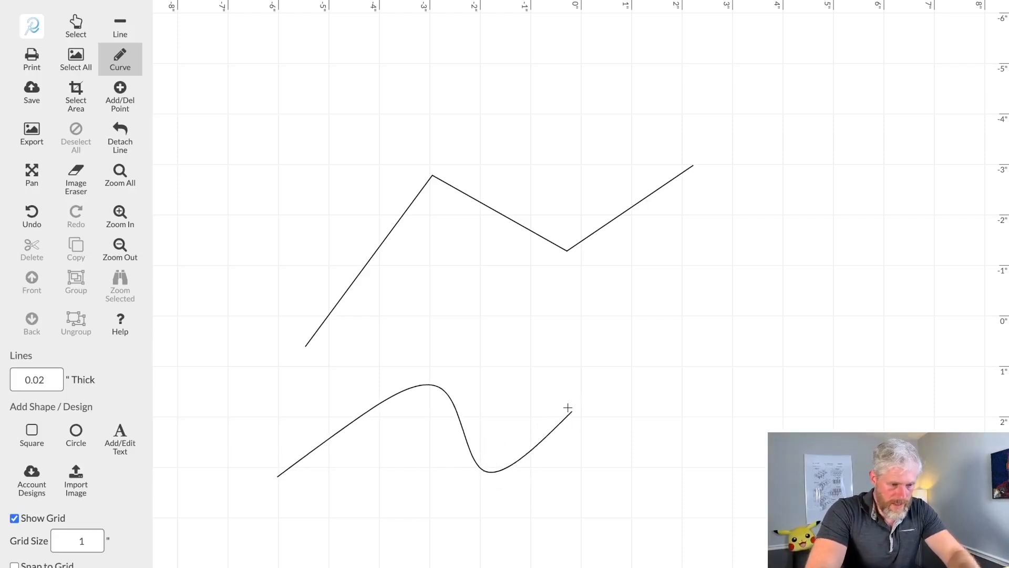
{"action": "left_click", "coordinate": [694, 343]}
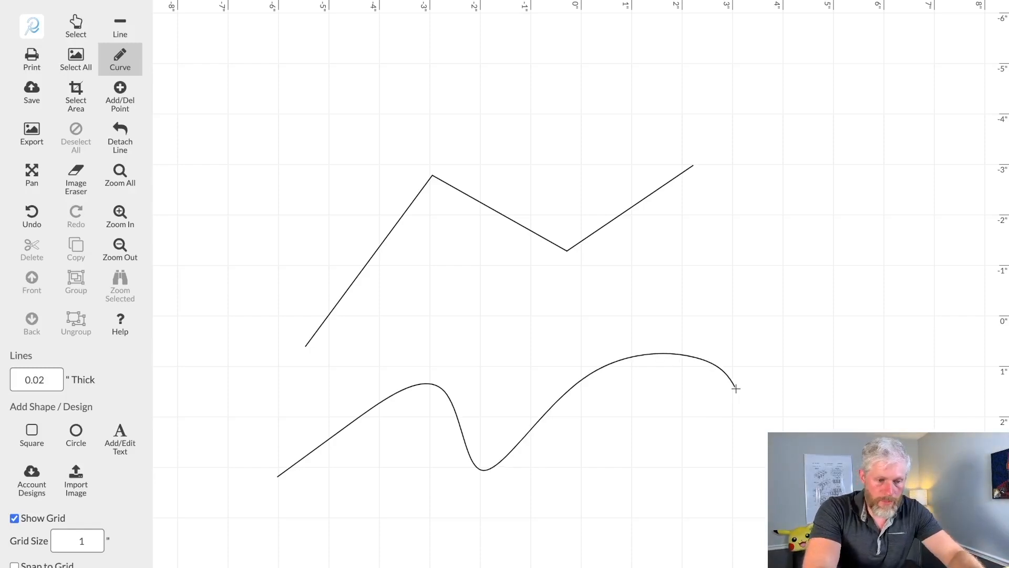
{"action": "key", "text": "Escape"}
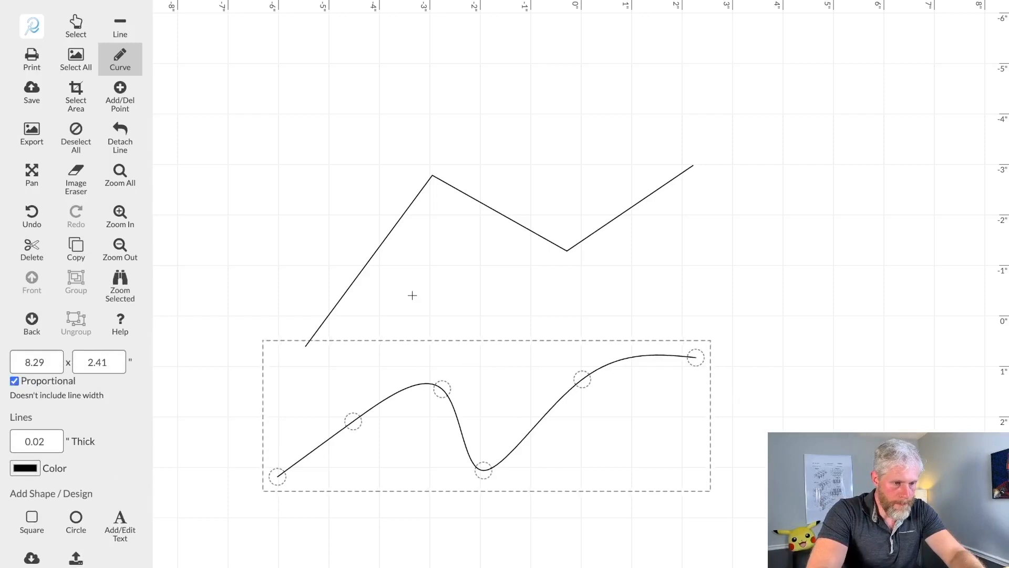
Nudge the curve's fifth point up and left, and move the whole curve about 2.4 inches right and slightly down
{"action": "left_click", "coordinate": [76, 27]}
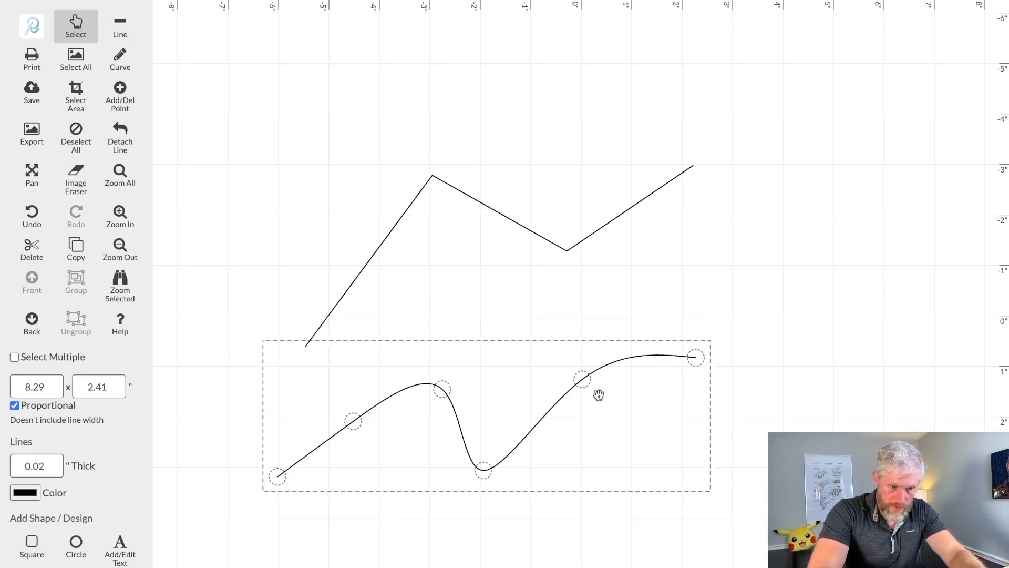
{"action": "mouse_move", "coordinate": [582, 378]}
{"action": "left_mouse_down"}
{"action": "mouse_move", "coordinate": [607, 421]}
{"action": "mouse_move", "coordinate": [579, 363]}
{"action": "mouse_move", "coordinate": [576, 387]}
{"action": "mouse_move", "coordinate": [570, 371]}
{"action": "left_mouse_up"}
{"action": "left_click_drag", "start_coordinate": [533, 415], "coordinate": [652, 441]}
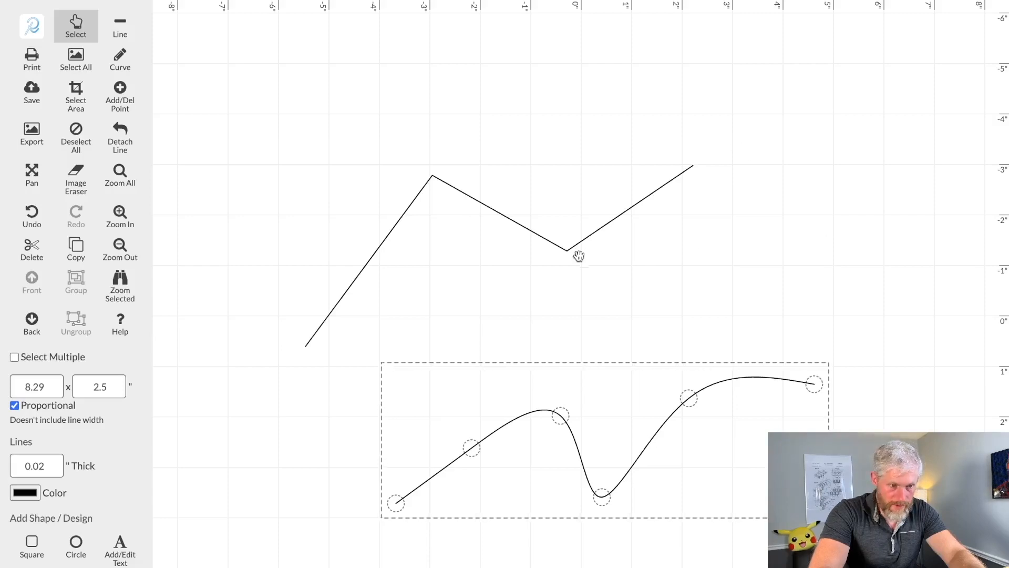
Reshape the zigzag line by moving its upper-left peak and its middle and right segments, and deselect it
{"action": "left_click", "coordinate": [479, 234]}
{"action": "left_click", "coordinate": [379, 229]}
{"action": "left_click_drag", "start_coordinate": [432, 175], "coordinate": [430, 136]}
{"action": "left_click_drag", "start_coordinate": [491, 188], "coordinate": [473, 205]}
{"action": "left_click_drag", "start_coordinate": [633, 206], "coordinate": [656, 261]}
{"action": "left_click", "coordinate": [793, 203]}
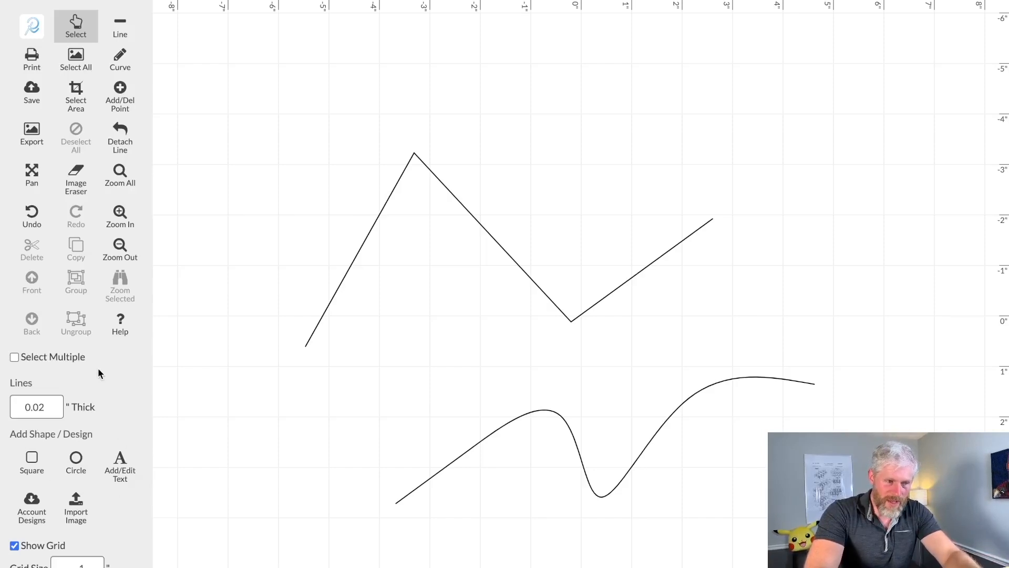
Select both lines and enlarge them proportionally to a width of 11.6 inches
{"action": "left_click", "coordinate": [65, 62]}
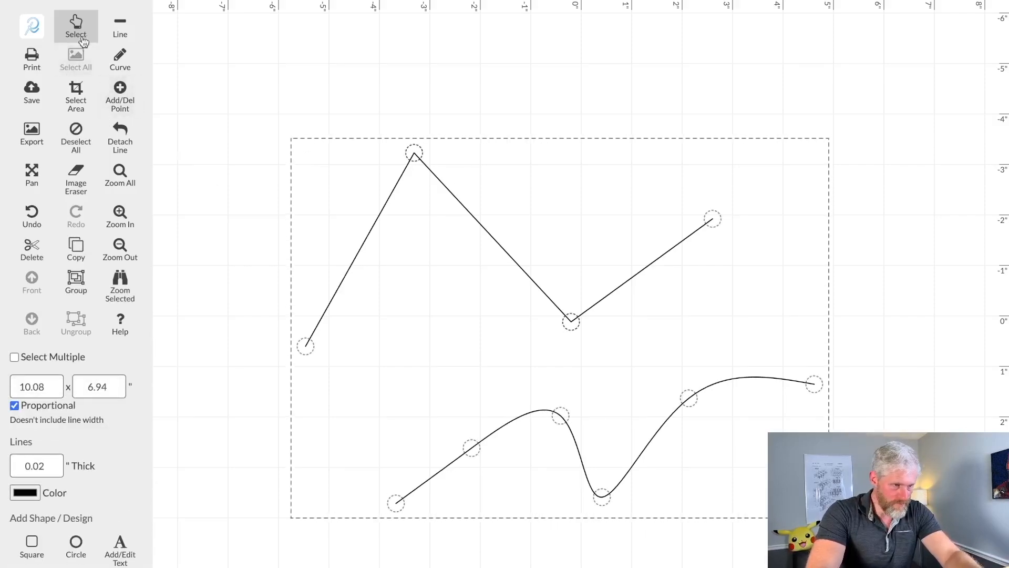
{"action": "left_click", "coordinate": [49, 384]}
{"action": "left_click", "coordinate": [49, 383]}
{"action": "left_click", "coordinate": [49, 383]}
{"action": "left_click", "coordinate": [49, 383]}
{"action": "left_click", "coordinate": [49, 383]}
{"action": "left_click", "coordinate": [49, 383]}
{"action": "left_click", "coordinate": [49, 383]}
{"action": "left_click", "coordinate": [48, 384]}
{"action": "left_click", "coordinate": [49, 383]}
{"action": "left_click", "coordinate": [49, 383]}
{"action": "left_click", "coordinate": [49, 383]}
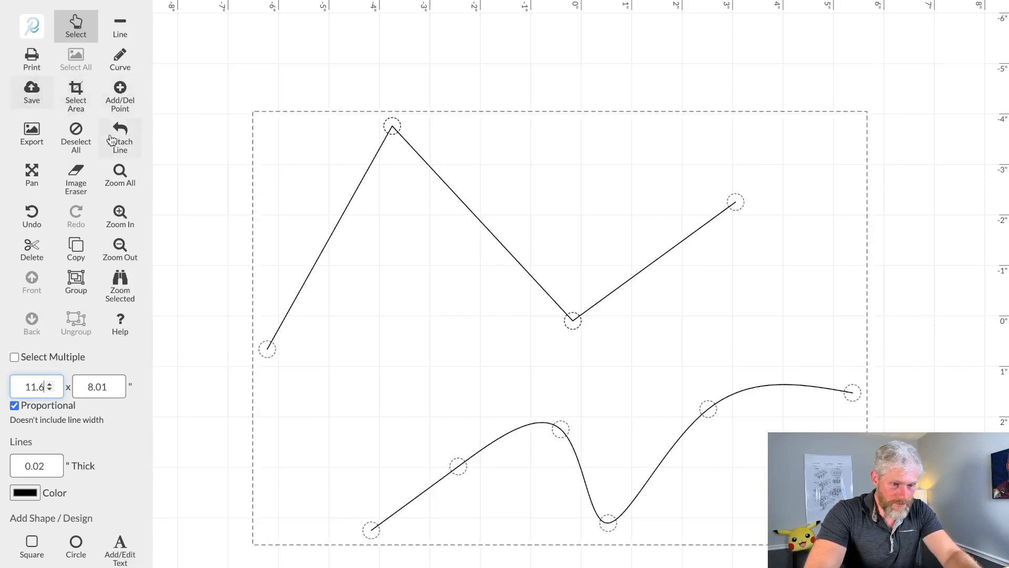
Select only the lower curve by enclosing it with Select Area
{"action": "left_click", "coordinate": [85, 106]}
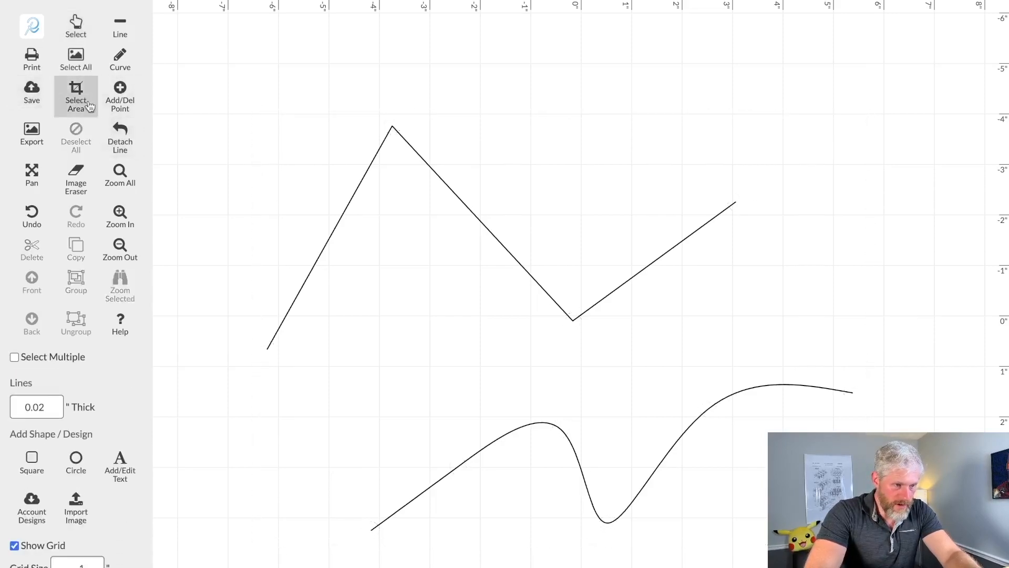
{"action": "left_click_drag", "start_coordinate": [354, 550], "coordinate": [708, 386]}
{"action": "left_click_drag", "start_coordinate": [354, 563], "coordinate": [933, 334]}
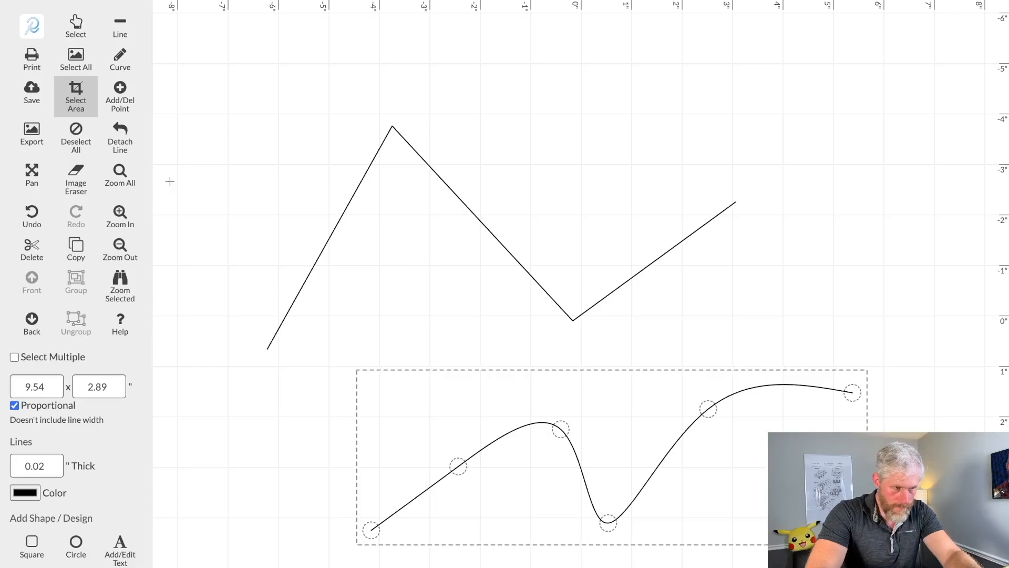
Add one point on the curve's left rise and another near its right end, and move both points lower
{"action": "left_click", "coordinate": [120, 97]}
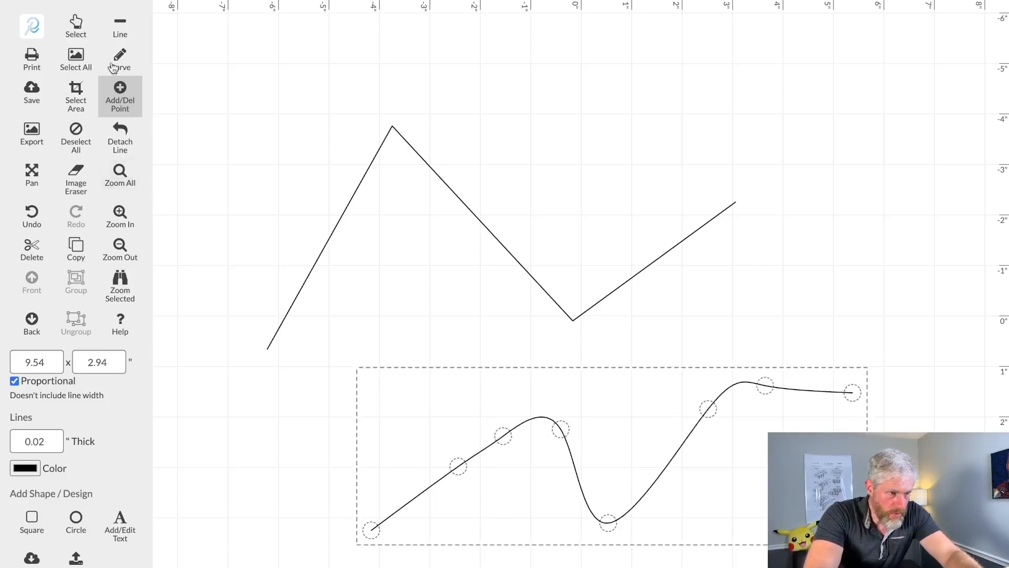
{"action": "left_click", "coordinate": [76, 25]}
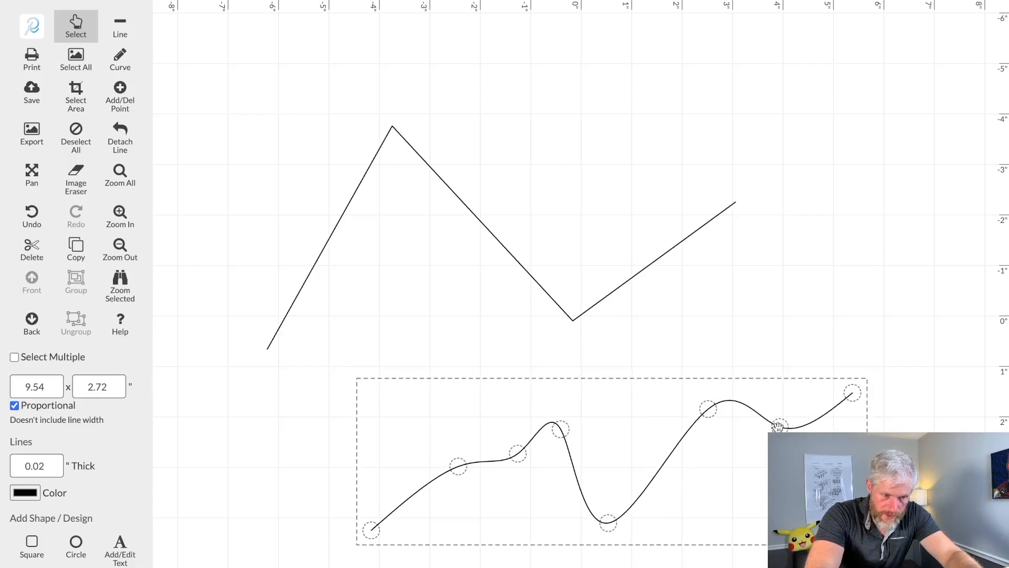
Delete two points around the curve's left hump, move the remaining hump point up and right, and deselect the curve
{"action": "left_click", "coordinate": [120, 95]}
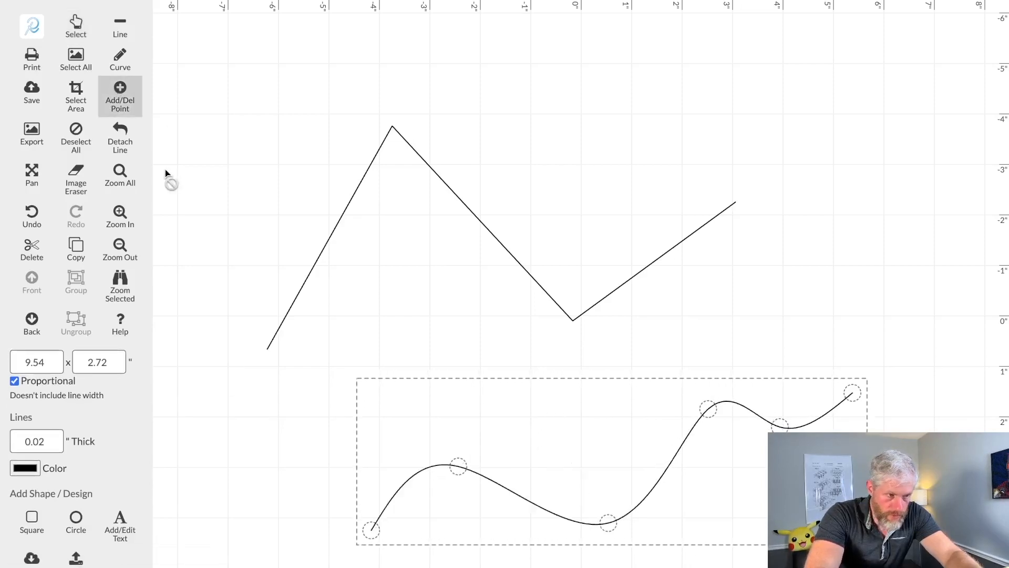
{"action": "left_click", "coordinate": [76, 29]}
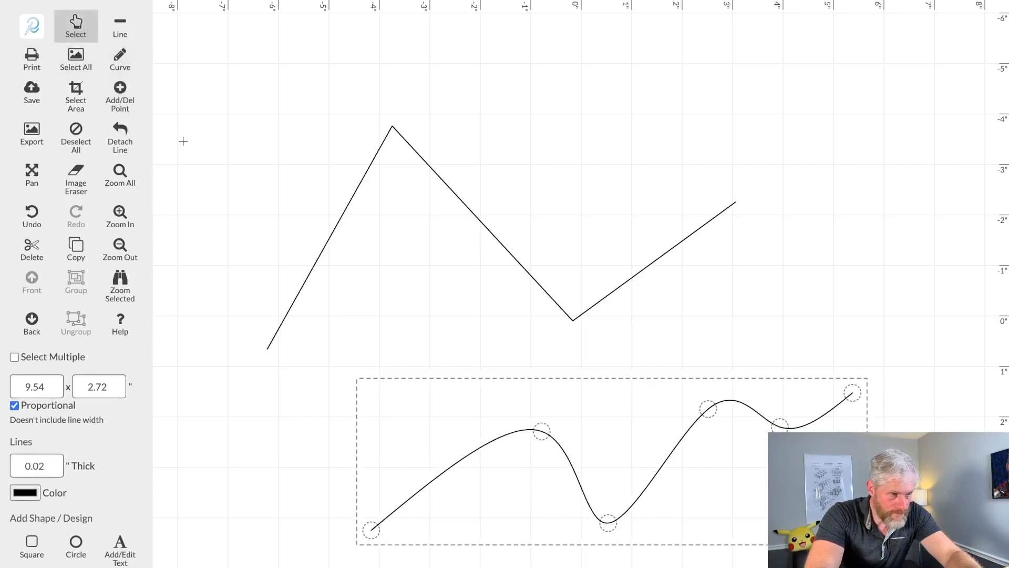
{"action": "left_click", "coordinate": [82, 131]}
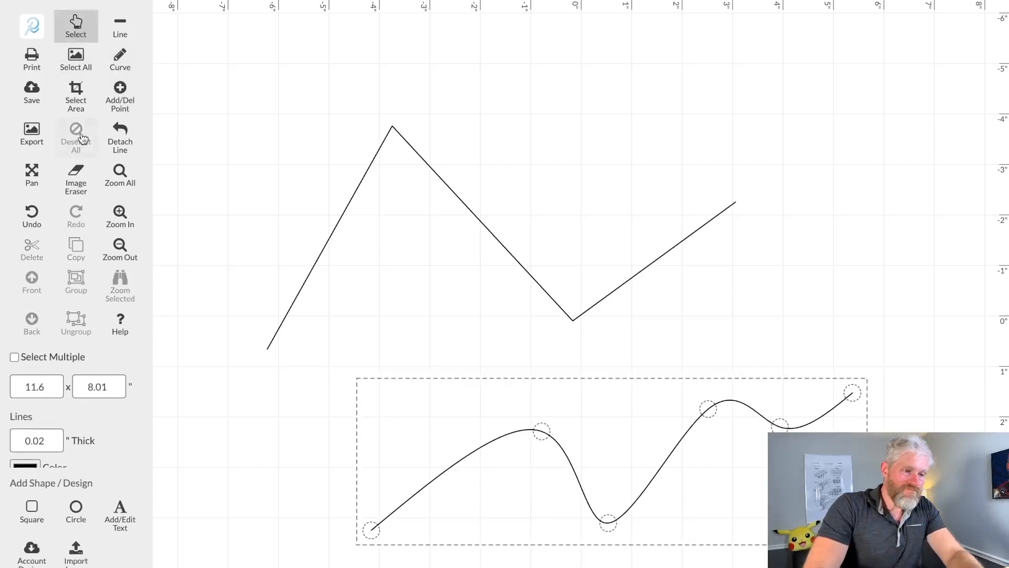
Detach the middle line from the left line at their shared peak and move its freed end up and to the right
{"action": "left_click", "coordinate": [120, 137]}
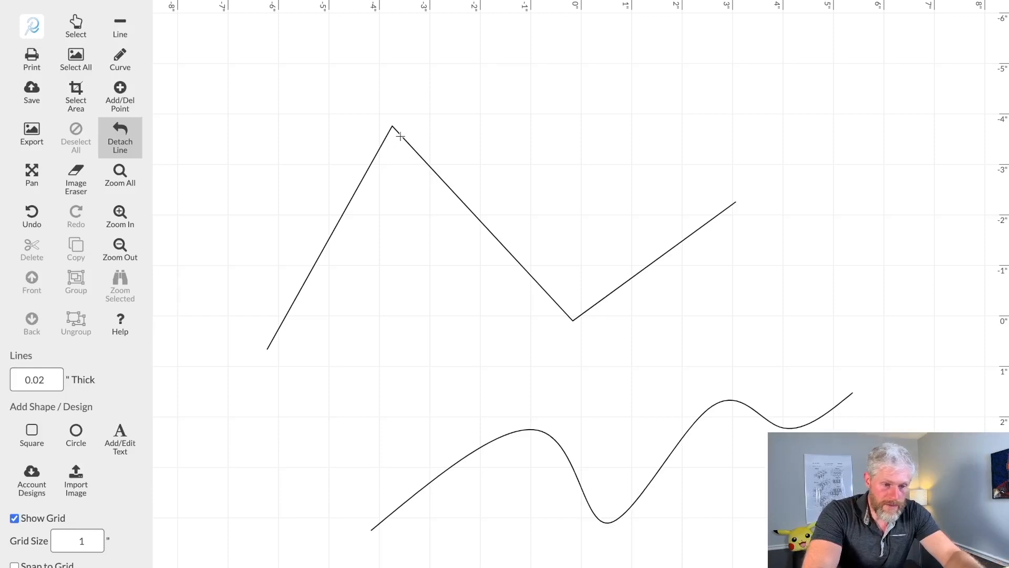
{"action": "left_click_drag", "start_coordinate": [400, 136], "coordinate": [511, 97]}
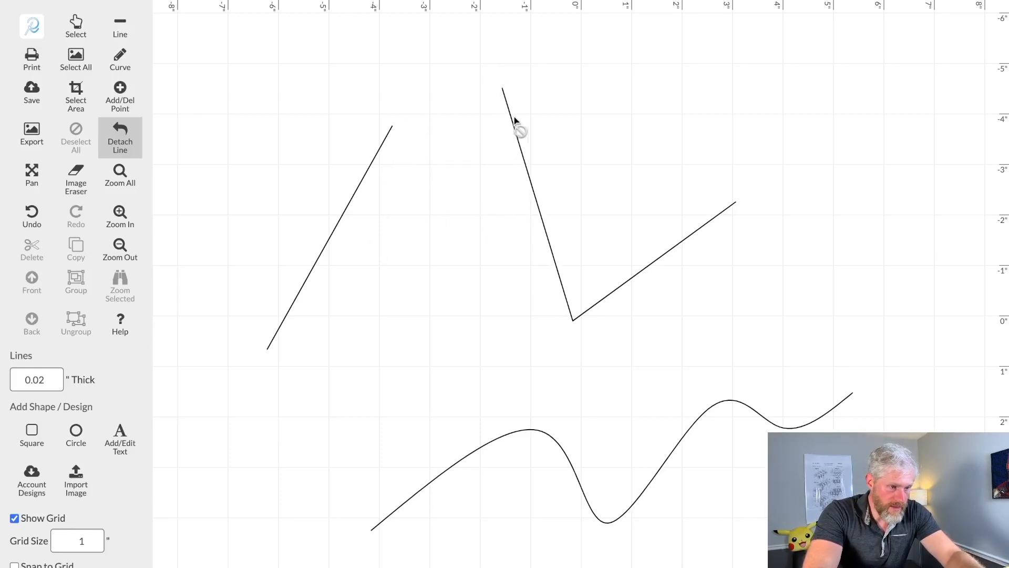
Pan the canvas sideways, fit the whole design in view, and zoom in and out to examine the detached lines and curve
{"action": "left_click", "coordinate": [31, 175]}
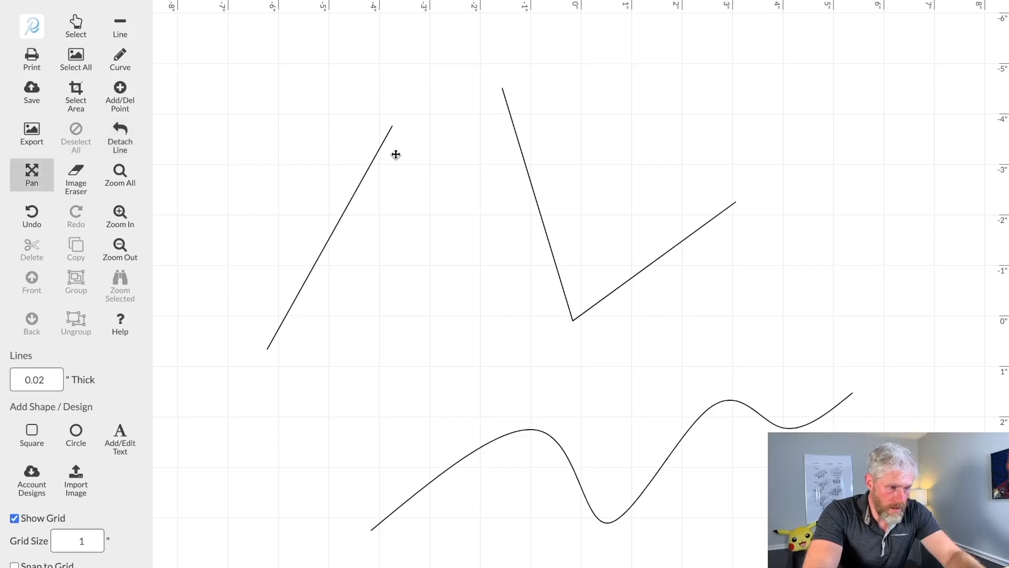
{"action": "mouse_move", "coordinate": [482, 301]}
{"action": "left_mouse_down"}
{"action": "mouse_move", "coordinate": [701, 241]}
{"action": "mouse_move", "coordinate": [662, 354]}
{"action": "mouse_move", "coordinate": [320, 385]}
{"action": "mouse_move", "coordinate": [722, 366]}
{"action": "mouse_move", "coordinate": [419, 311]}
{"action": "mouse_move", "coordinate": [750, 214]}
{"action": "mouse_move", "coordinate": [563, 297]}
{"action": "left_mouse_up"}
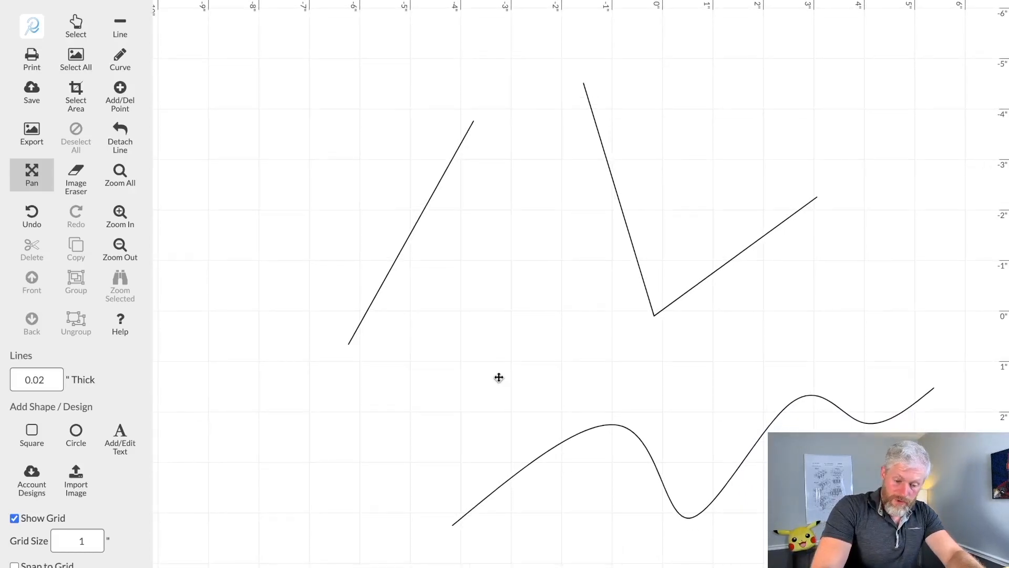
{"action": "scroll", "coordinate": [499, 376], "scroll_direction": "left", "scroll_amount": 3}
{"action": "scroll", "coordinate": [499, 377], "scroll_direction": "right", "scroll_amount": 7}
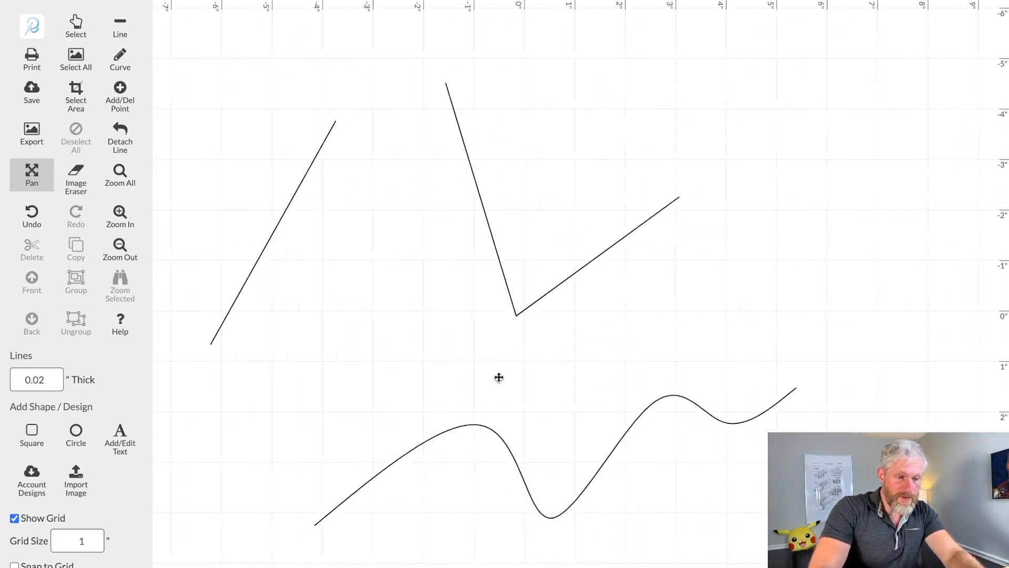
{"action": "scroll", "coordinate": [499, 376], "scroll_direction": "left", "scroll_amount": 3}
{"action": "scroll", "coordinate": [499, 377], "scroll_direction": "right", "scroll_amount": 2}
{"action": "scroll", "coordinate": [455, 371], "scroll_direction": "left", "scroll_amount": 2}
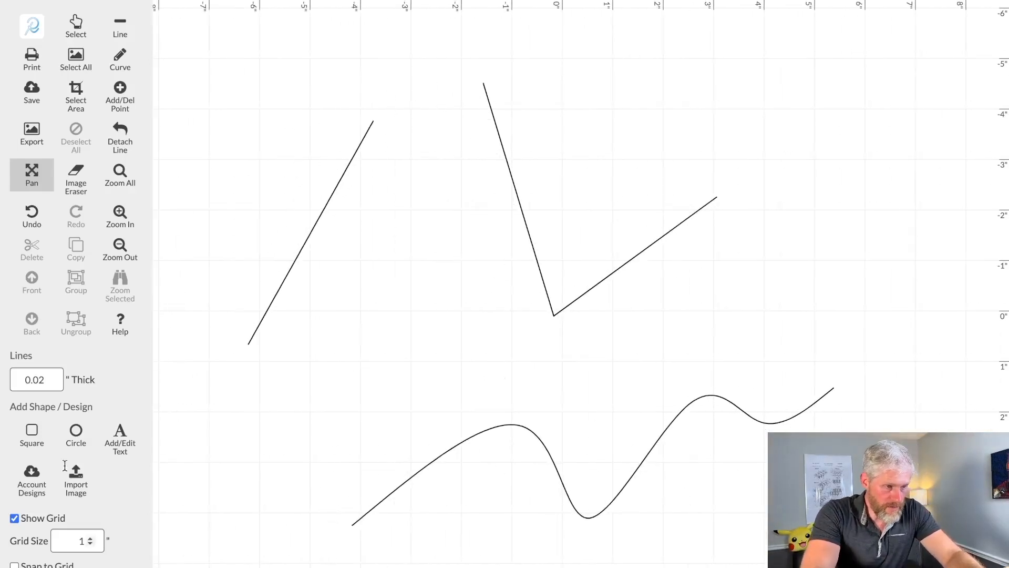
{"action": "left_click", "coordinate": [126, 178]}
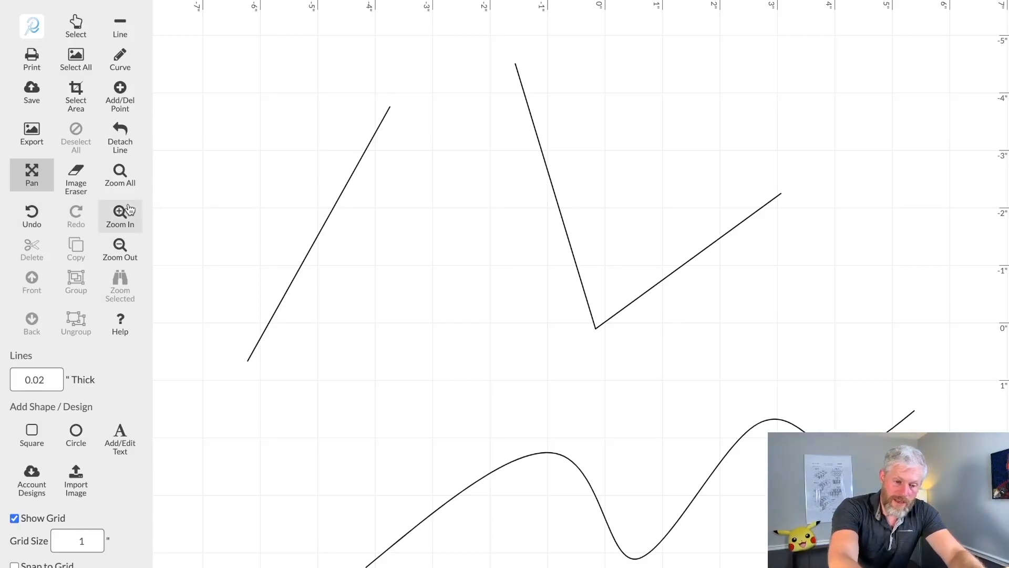
{"action": "scroll", "coordinate": [427, 244], "scroll_direction": "down", "scroll_amount": 4}
{"action": "scroll", "coordinate": [427, 244], "scroll_direction": "up", "scroll_amount": 7}
{"action": "scroll", "coordinate": [427, 243], "scroll_direction": "down", "scroll_amount": 4}
{"action": "scroll", "coordinate": [427, 244], "scroll_direction": "down", "scroll_amount": 2}
{"action": "scroll", "coordinate": [428, 244], "scroll_direction": "up", "scroll_amount": 2}
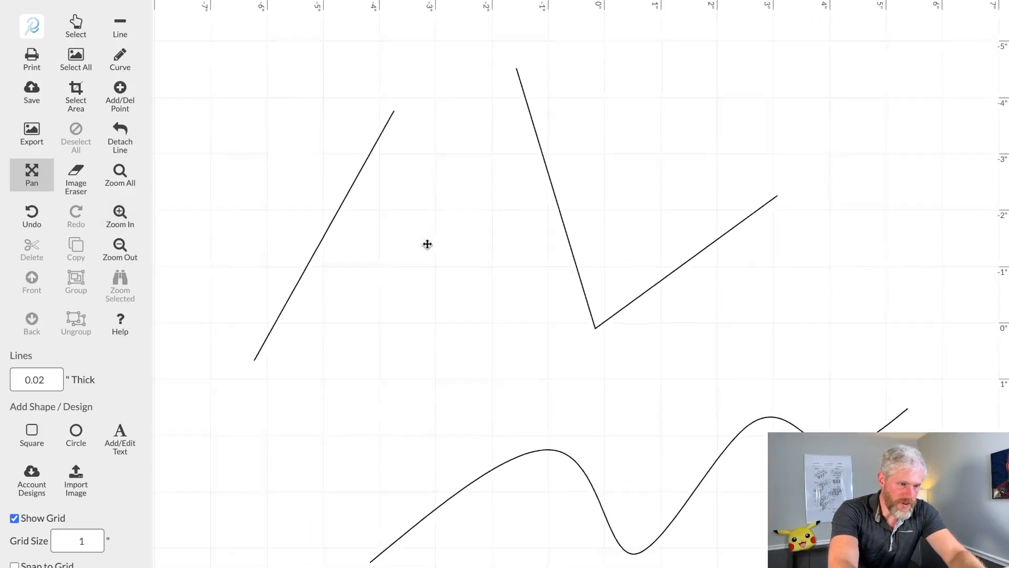
{"action": "scroll", "coordinate": [427, 244], "scroll_direction": "down", "scroll_amount": 1}
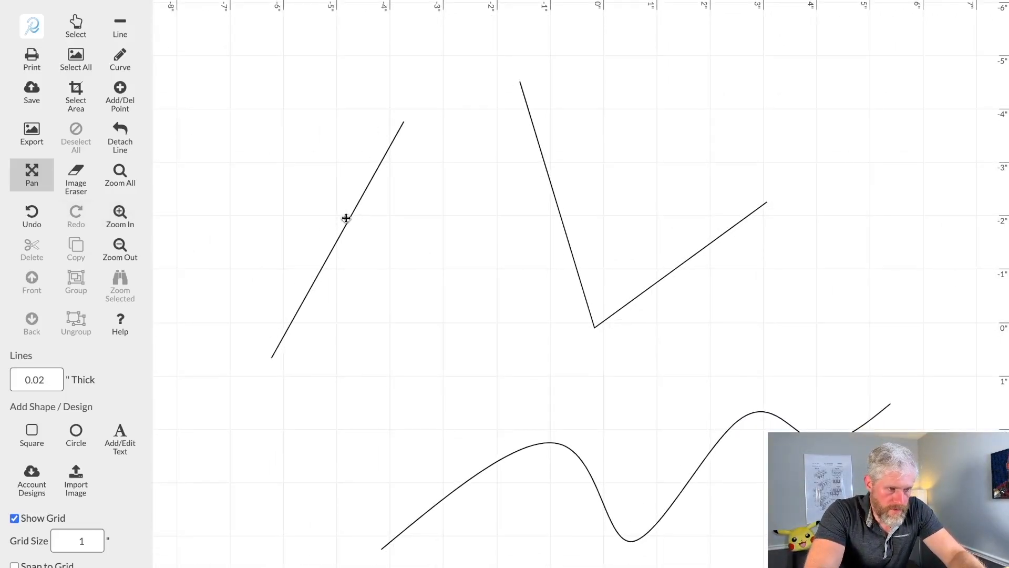
Select the detached single line at the far left of the drawing and delete it
{"action": "left_click", "coordinate": [76, 23]}
{"action": "left_click", "coordinate": [344, 226]}
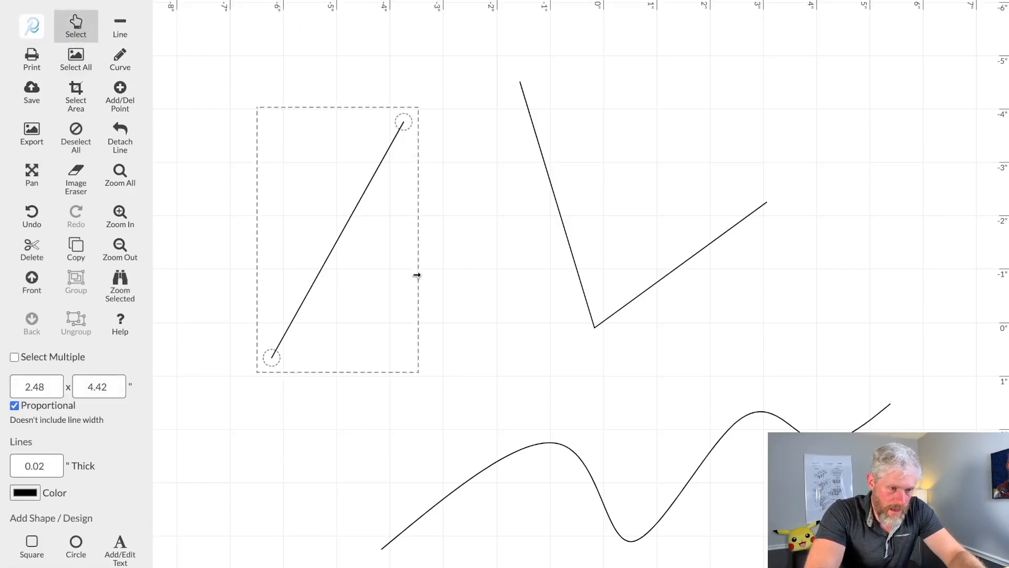
{"action": "left_click", "coordinate": [32, 250]}
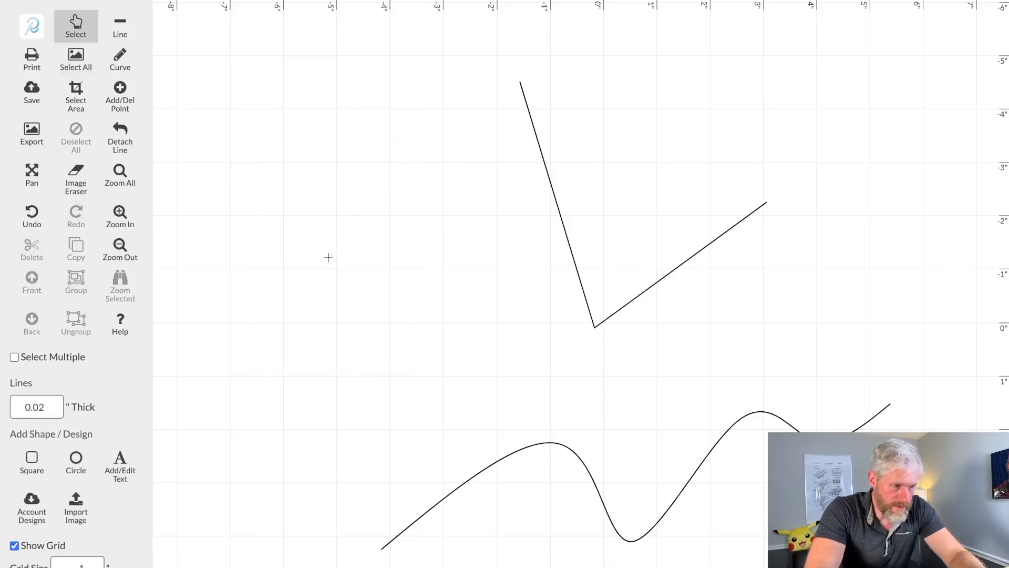
Copy the two connected lines, place the copy to the left of the originals slightly lower, and deselect it
{"action": "left_click_drag", "start_coordinate": [498, 63], "coordinate": [820, 340]}
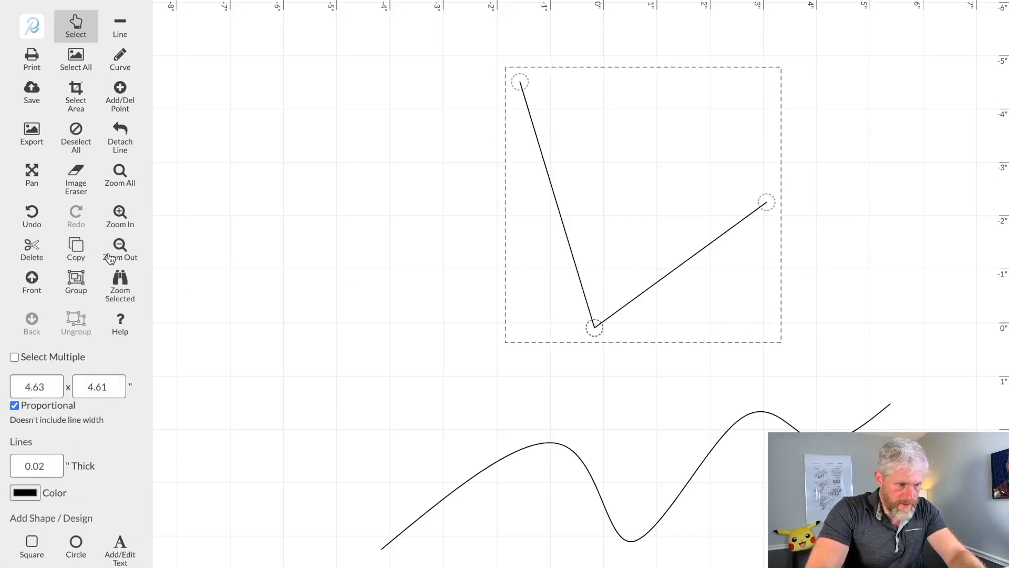
{"action": "left_click", "coordinate": [76, 247]}
{"action": "left_click_drag", "start_coordinate": [717, 299], "coordinate": [408, 308]}
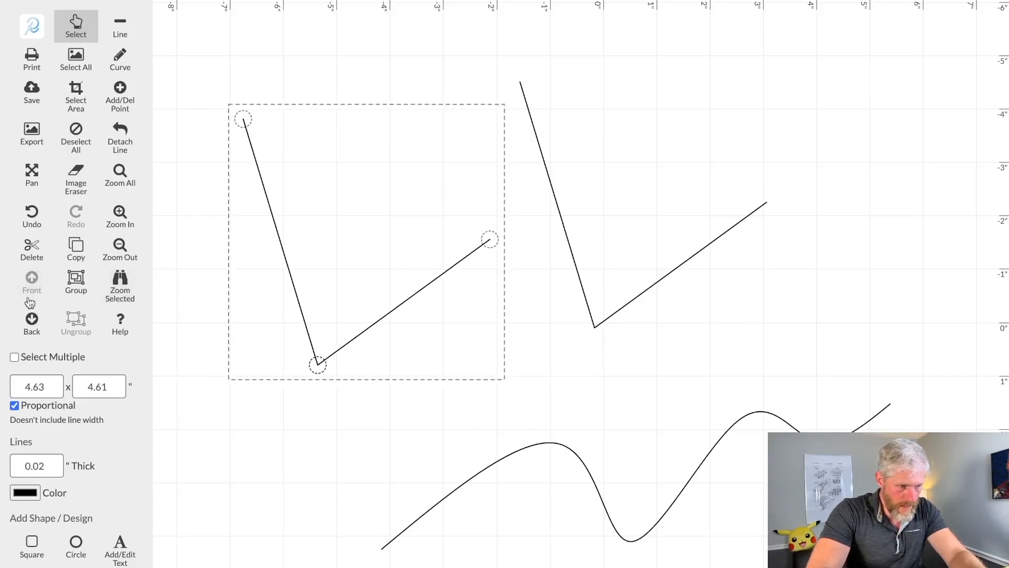
{"action": "left_click_drag", "start_coordinate": [428, 279], "coordinate": [448, 298]}
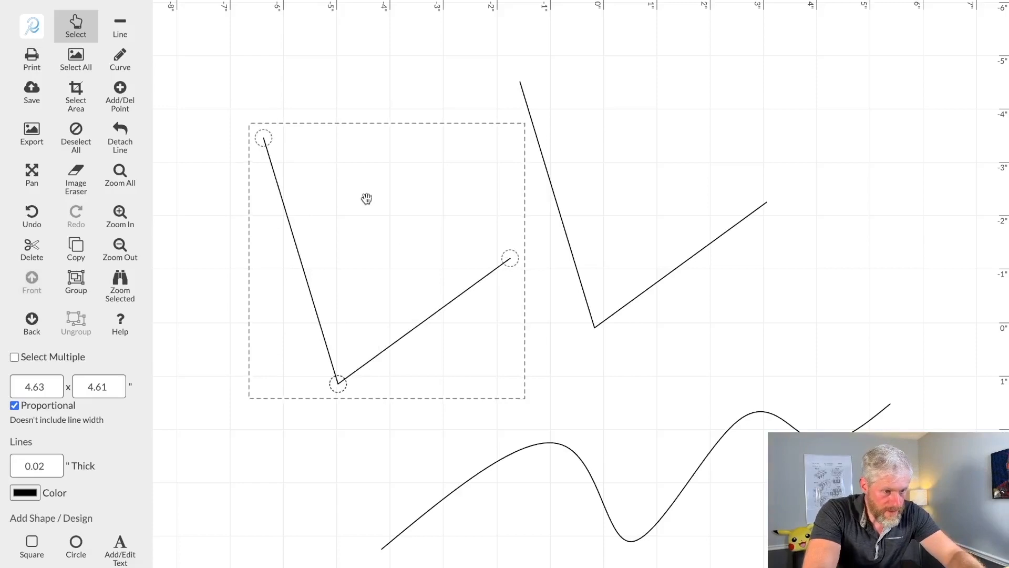
{"action": "left_click", "coordinate": [223, 372]}
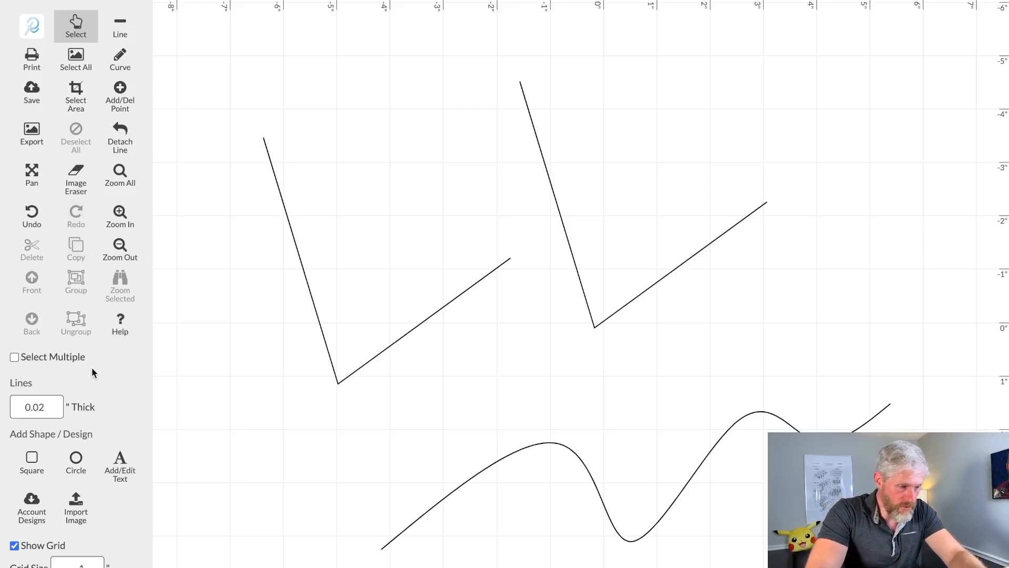
Set the thickness of the copied shape's steep left line to 0.05 inches and deselect it
{"action": "scroll", "coordinate": [114, 392], "scroll_direction": "down", "scroll_amount": 1}
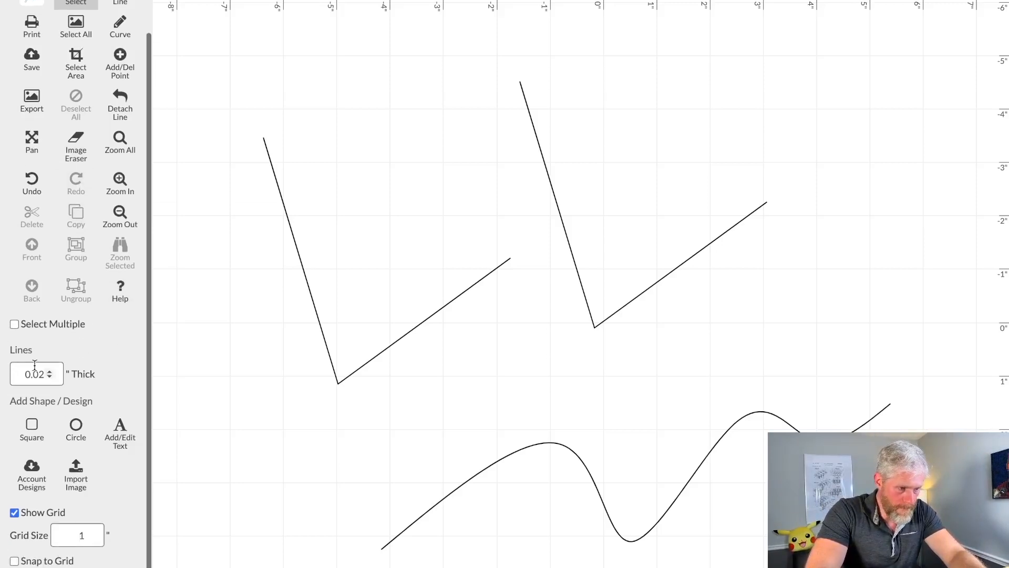
{"action": "left_click", "coordinate": [290, 226]}
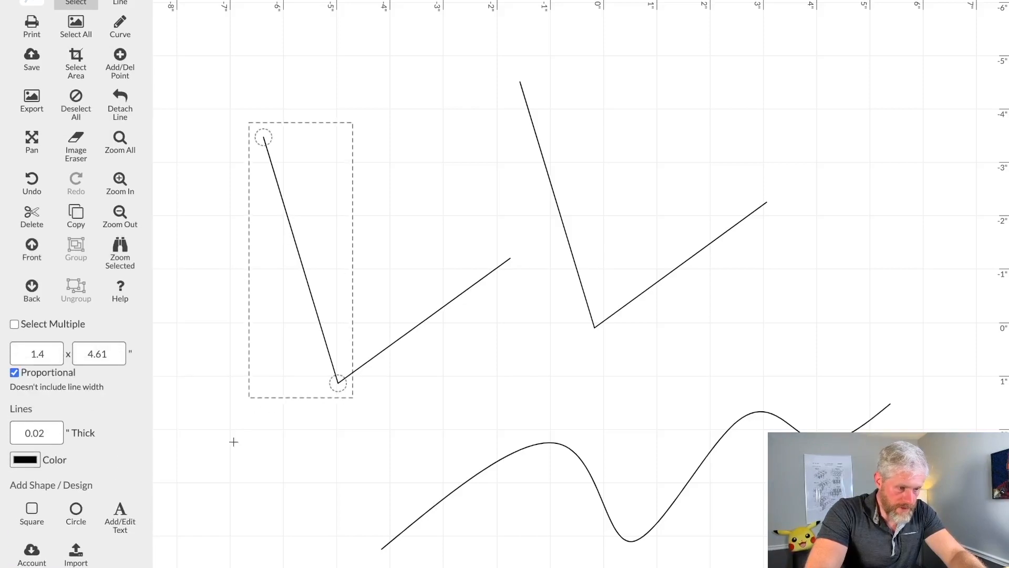
{"action": "scroll", "coordinate": [107, 414], "scroll_direction": "down", "scroll_amount": 3}
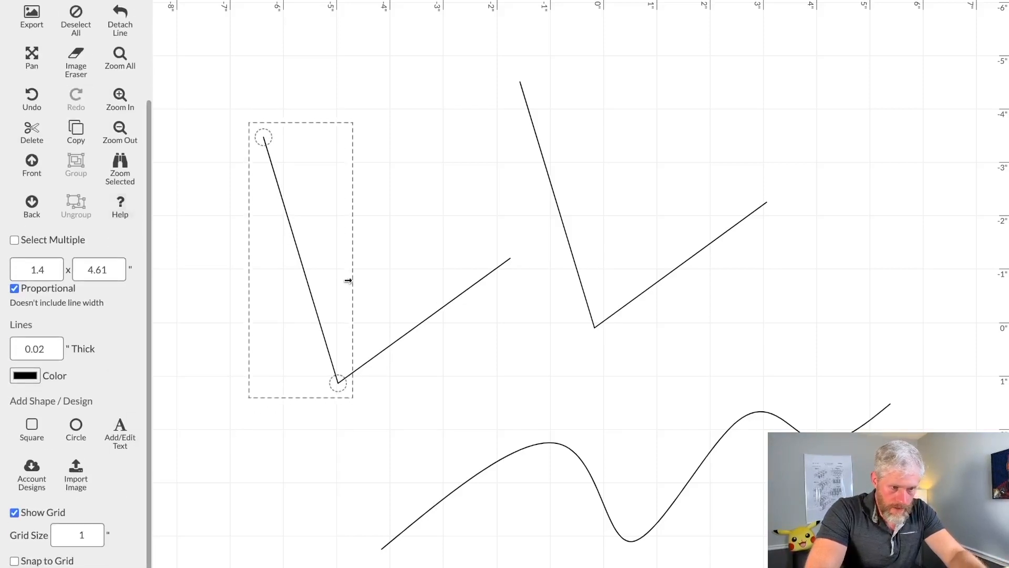
{"action": "left_click", "coordinate": [49, 347]}
{"action": "left_click", "coordinate": [49, 346]}
{"action": "left_click", "coordinate": [49, 347]}
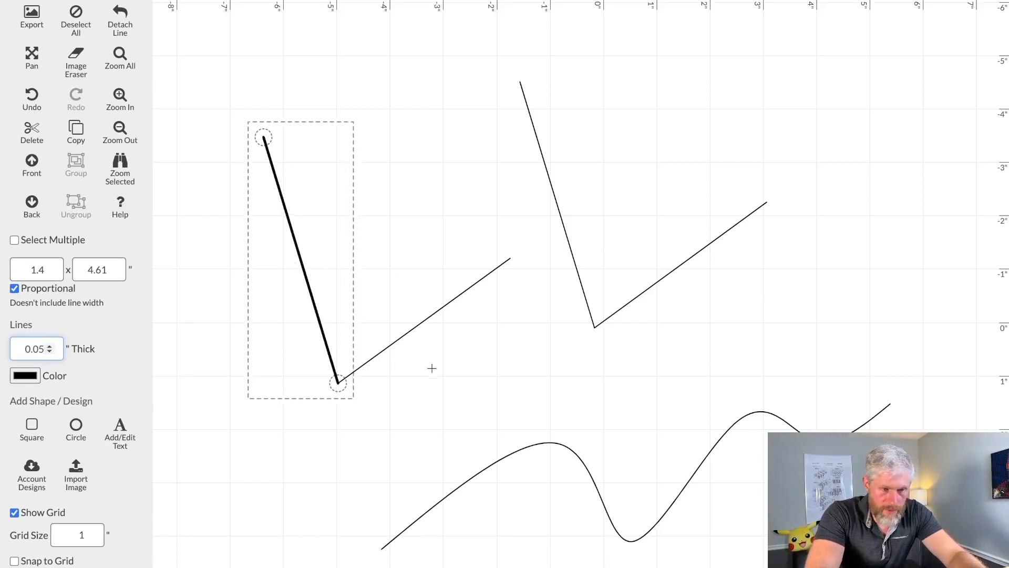
{"action": "left_click", "coordinate": [345, 437]}
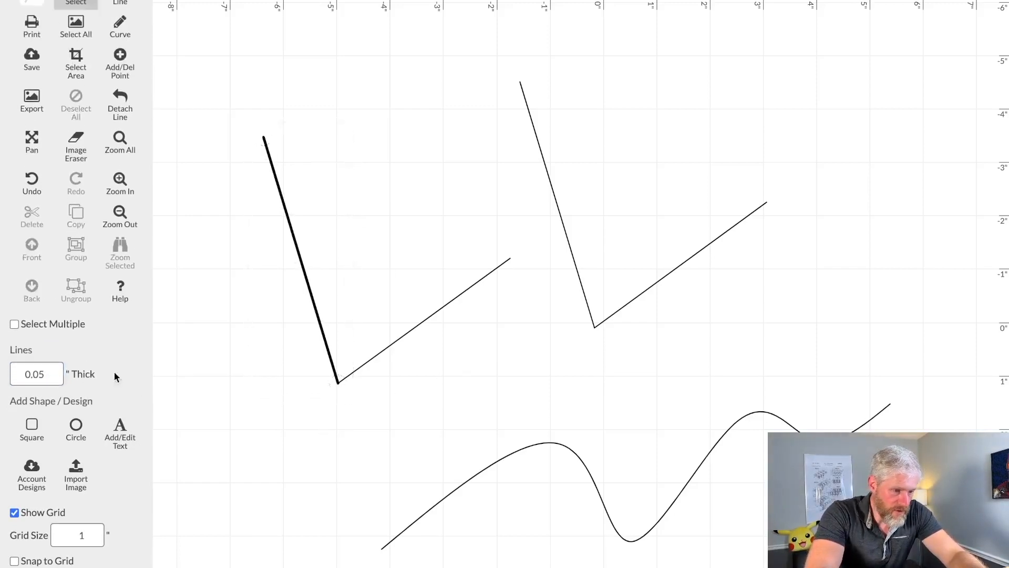
Add a square, move it below the curve's left end, and reshape it into a wide, low rectangle
{"action": "scroll", "coordinate": [101, 117], "scroll_direction": "up", "scroll_amount": 1}
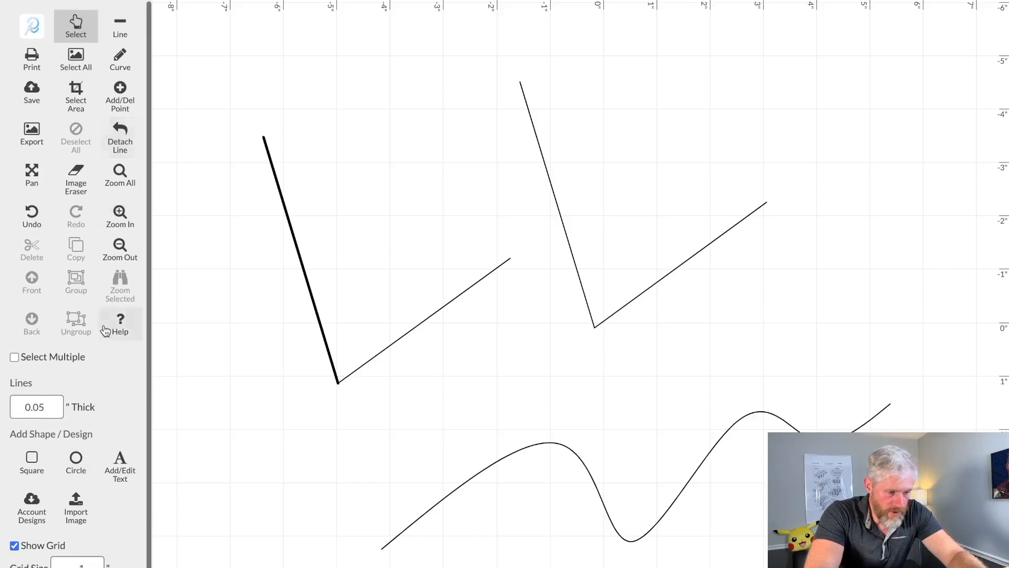
{"action": "scroll", "coordinate": [104, 329], "scroll_direction": "down", "scroll_amount": 1}
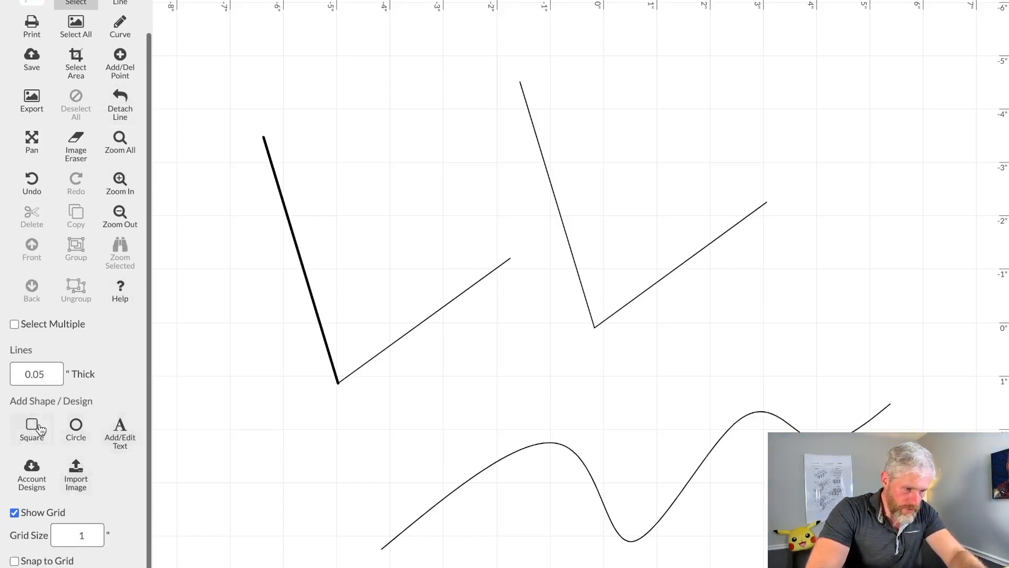
{"action": "scroll", "coordinate": [322, 342], "scroll_direction": "down", "scroll_amount": 1}
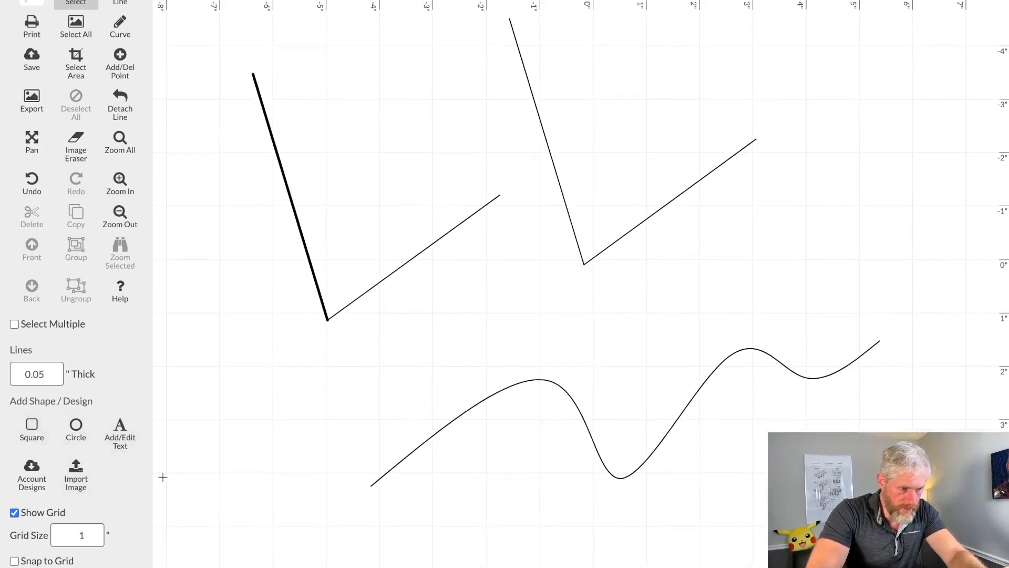
{"action": "left_click", "coordinate": [32, 428]}
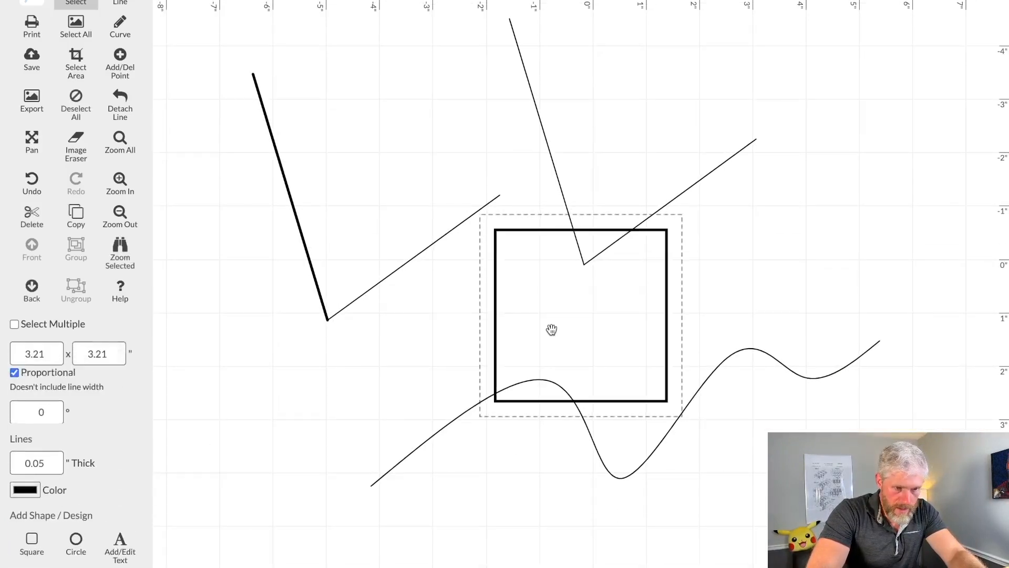
{"action": "left_click_drag", "start_coordinate": [601, 313], "coordinate": [329, 487]}
{"action": "left_click_drag", "start_coordinate": [399, 473], "coordinate": [591, 472]}
{"action": "left_click_drag", "start_coordinate": [385, 405], "coordinate": [406, 507]}
Rotate the rectangle to 12 degrees and position it below the left half of the curve
{"action": "scroll", "coordinate": [491, 305], "scroll_direction": "down", "scroll_amount": 3}
{"action": "left_click", "coordinate": [49, 410]}
{"action": "left_click", "coordinate": [49, 414]}
{"action": "left_click_drag", "start_coordinate": [500, 511], "coordinate": [482, 528]}
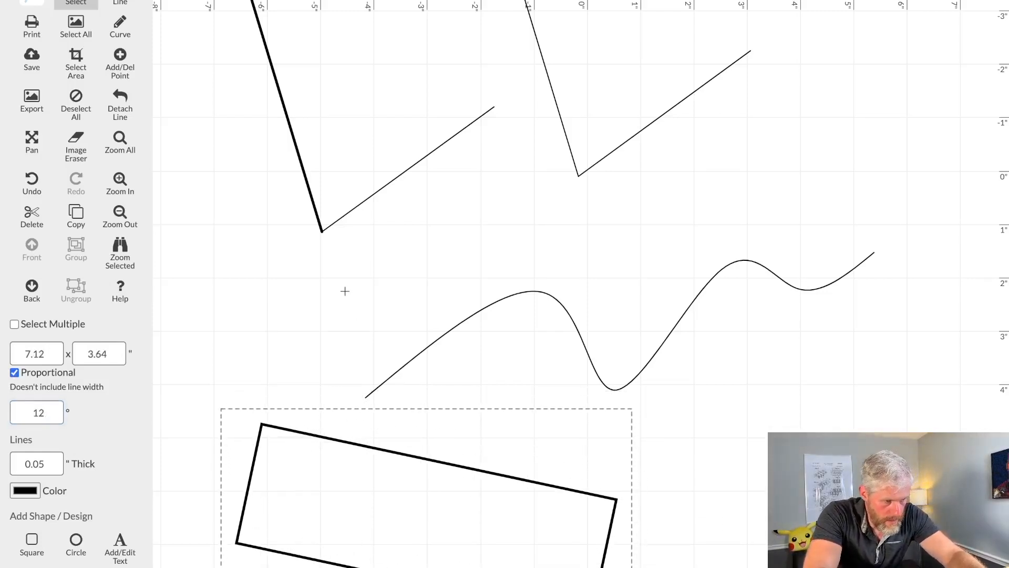
{"action": "scroll", "coordinate": [345, 291], "scroll_direction": "down", "scroll_amount": 3}
{"action": "left_click_drag", "start_coordinate": [392, 453], "coordinate": [401, 487]}
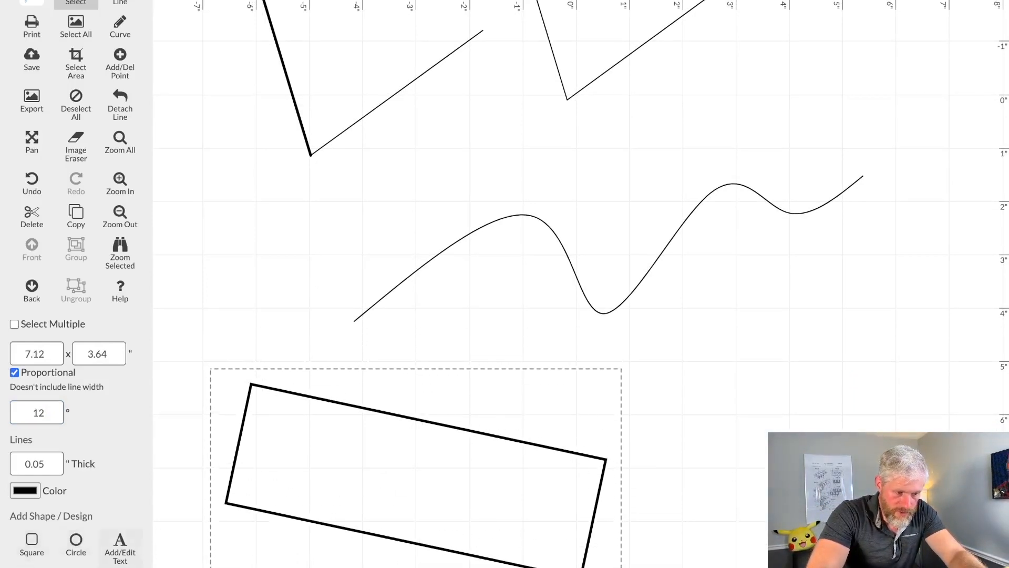
{"action": "scroll", "coordinate": [99, 496], "scroll_direction": "down", "scroll_amount": 2}
{"action": "mouse_move", "coordinate": [390, 495]}
{"action": "left_mouse_down"}
{"action": "mouse_move", "coordinate": [374, 520]}
{"action": "mouse_move", "coordinate": [385, 489]}
{"action": "left_mouse_up"}
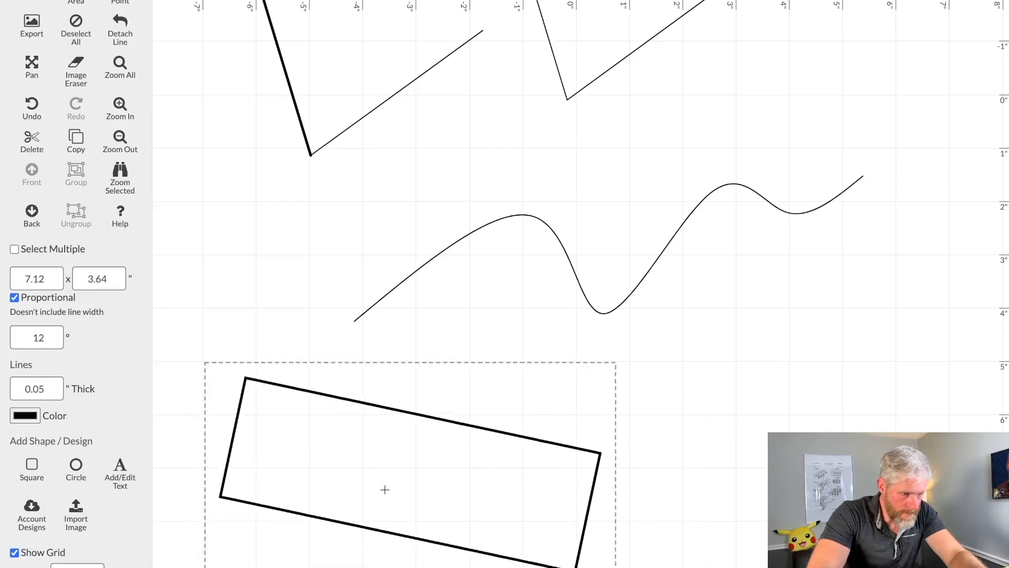
Add a circle to the right of the rectangle and stretch it into an upright oval about 3.5 by 5.03 inches
{"action": "left_click", "coordinate": [76, 465]}
{"action": "left_click_drag", "start_coordinate": [624, 322], "coordinate": [834, 477]}
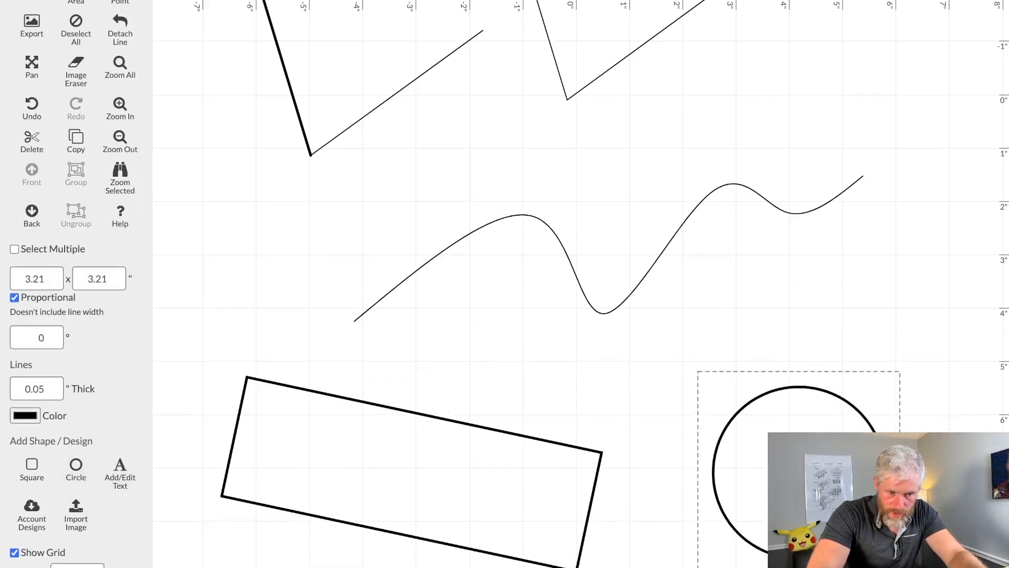
{"action": "left_click_drag", "start_coordinate": [791, 374], "coordinate": [795, 269]}
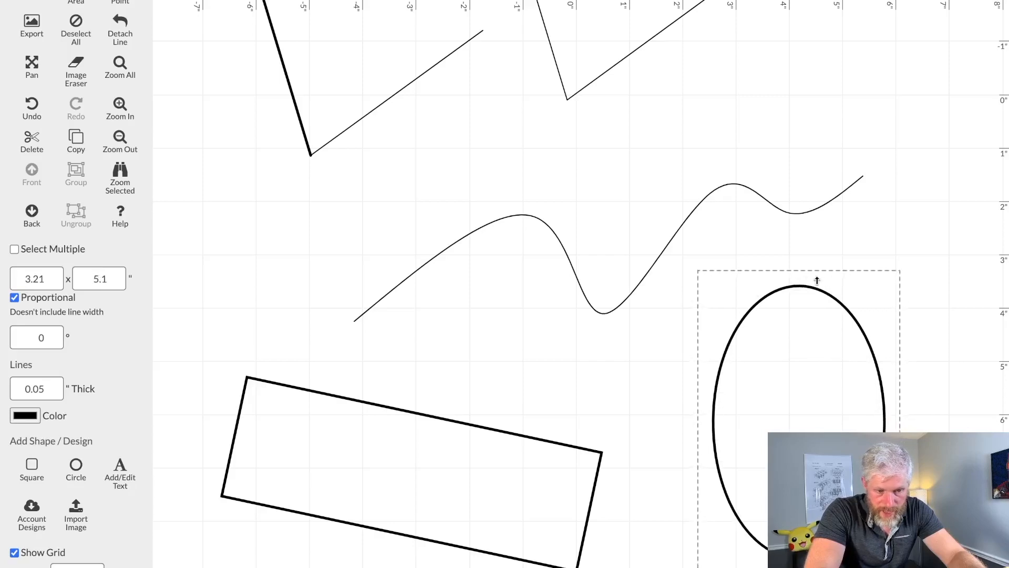
{"action": "left_click_drag", "start_coordinate": [826, 334], "coordinate": [894, 287]}
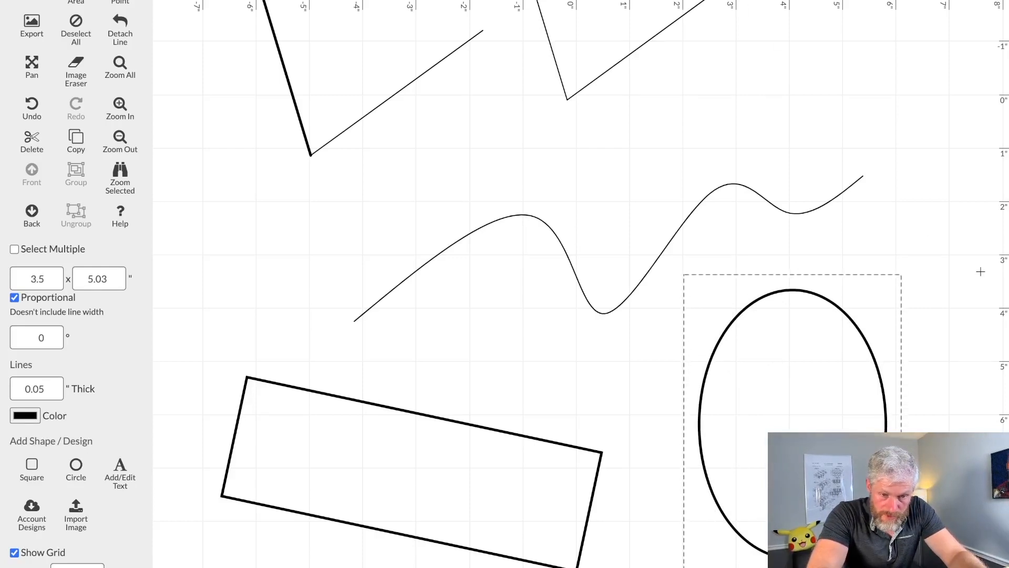
Add the text "Test" in the AguafinaScript font and place it below the left part of the rotated rectangle
{"action": "scroll", "coordinate": [734, 370], "scroll_direction": "down", "scroll_amount": 2}
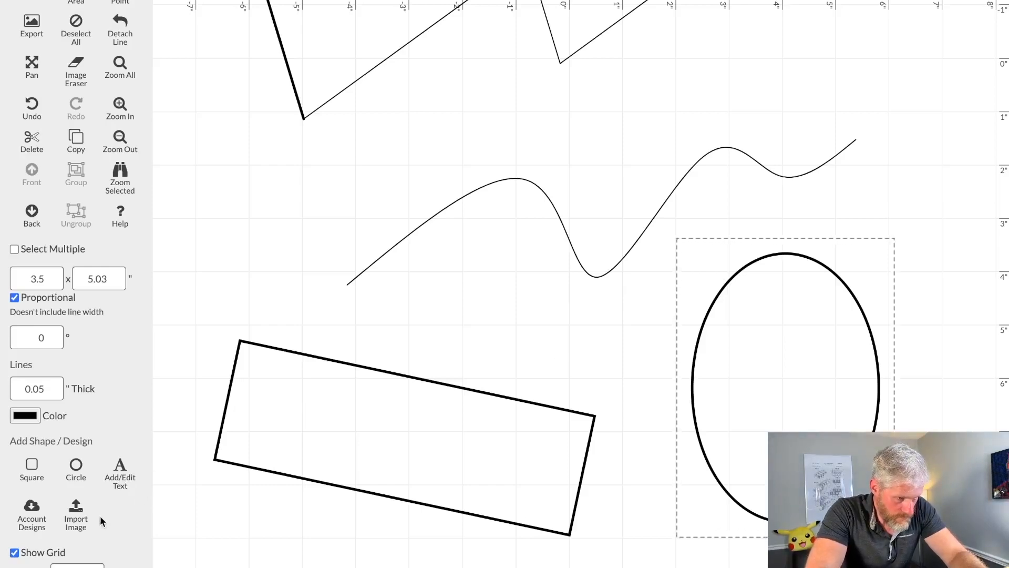
{"action": "left_click", "coordinate": [128, 476]}
{"action": "left_click", "coordinate": [411, 85]}
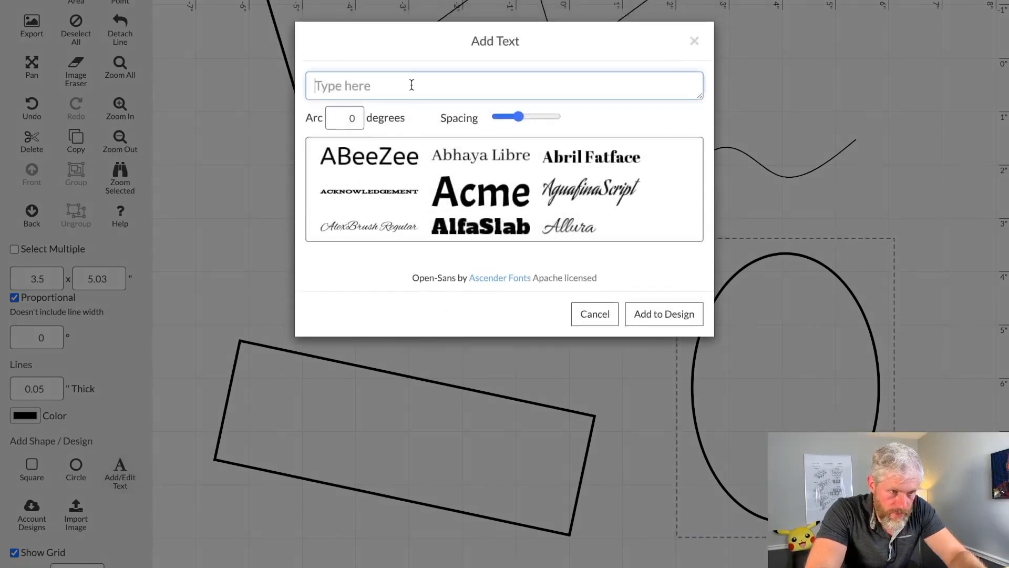
{"action": "type", "text": "Test"}
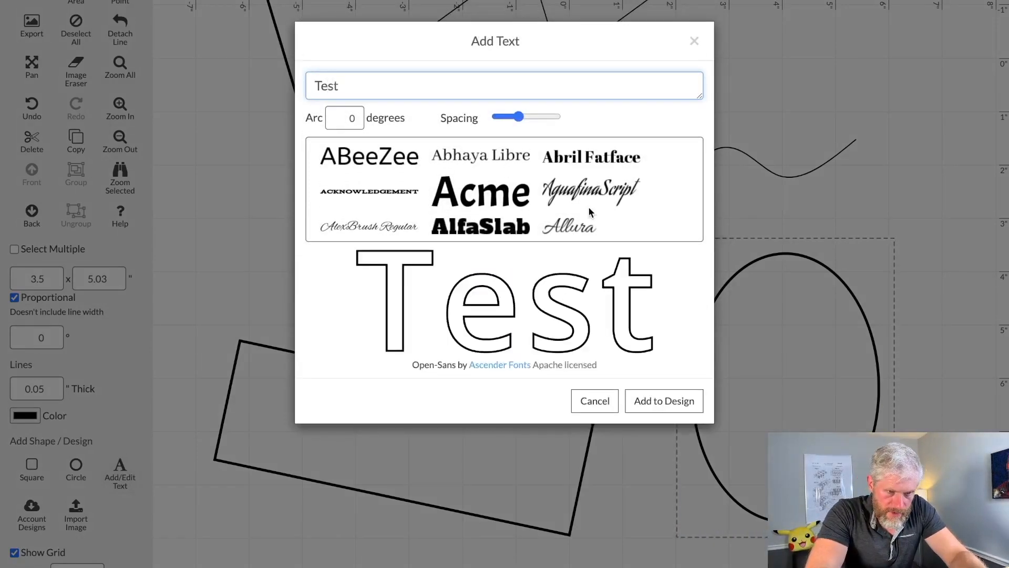
{"action": "left_click", "coordinate": [568, 192]}
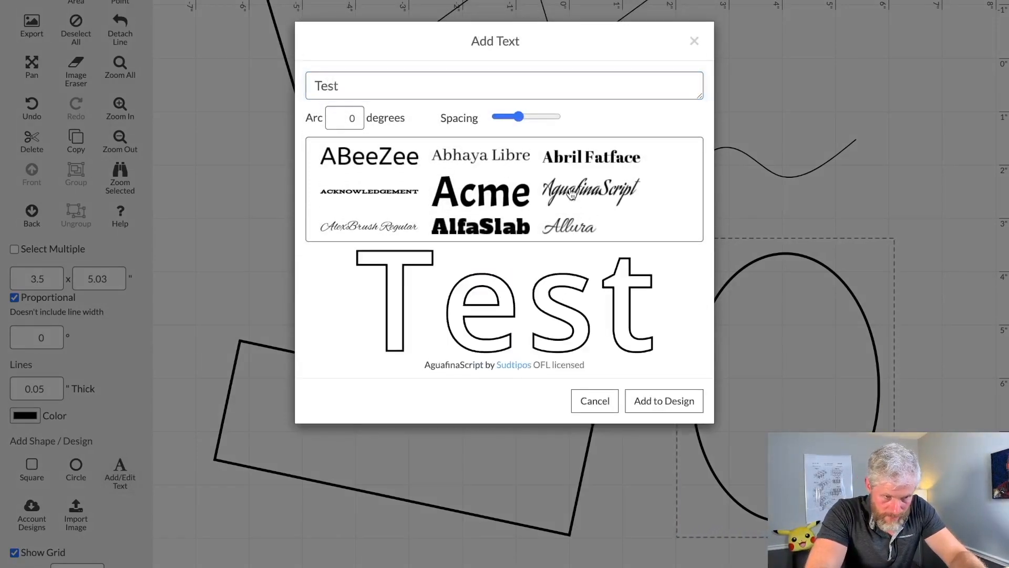
{"action": "left_click", "coordinate": [668, 403]}
{"action": "left_click_drag", "start_coordinate": [572, 308], "coordinate": [338, 556]}
{"action": "scroll", "coordinate": [338, 556], "scroll_direction": "down", "scroll_amount": 2}
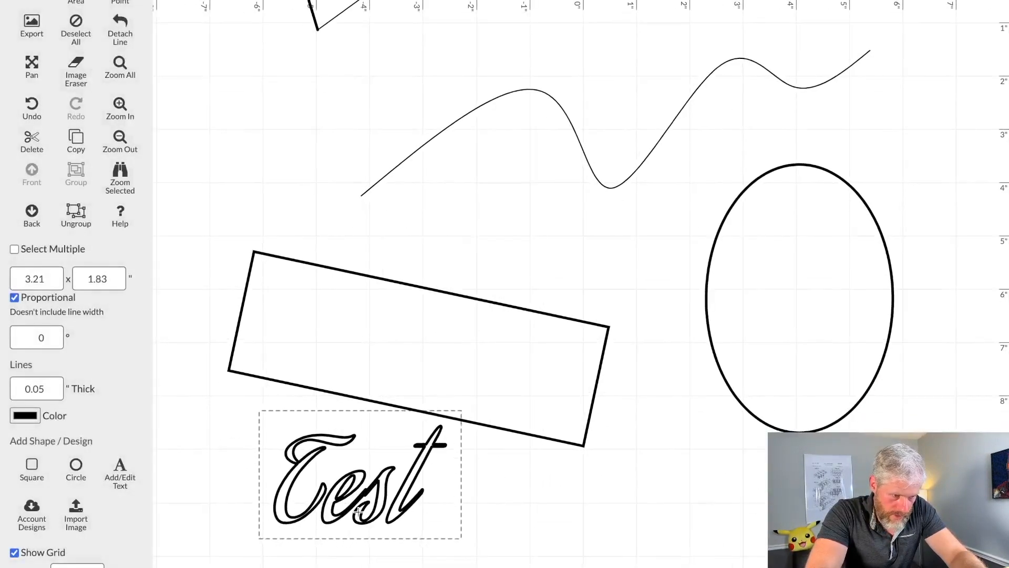
Enlarge the "Test" text proportionally to about 4.89 by 2.78 inches and move it below the rotated rectangle
{"action": "left_click_drag", "start_coordinate": [360, 484], "coordinate": [352, 538]}
{"action": "left_click_drag", "start_coordinate": [451, 469], "coordinate": [538, 377]}
{"action": "left_click_drag", "start_coordinate": [325, 541], "coordinate": [351, 560]}
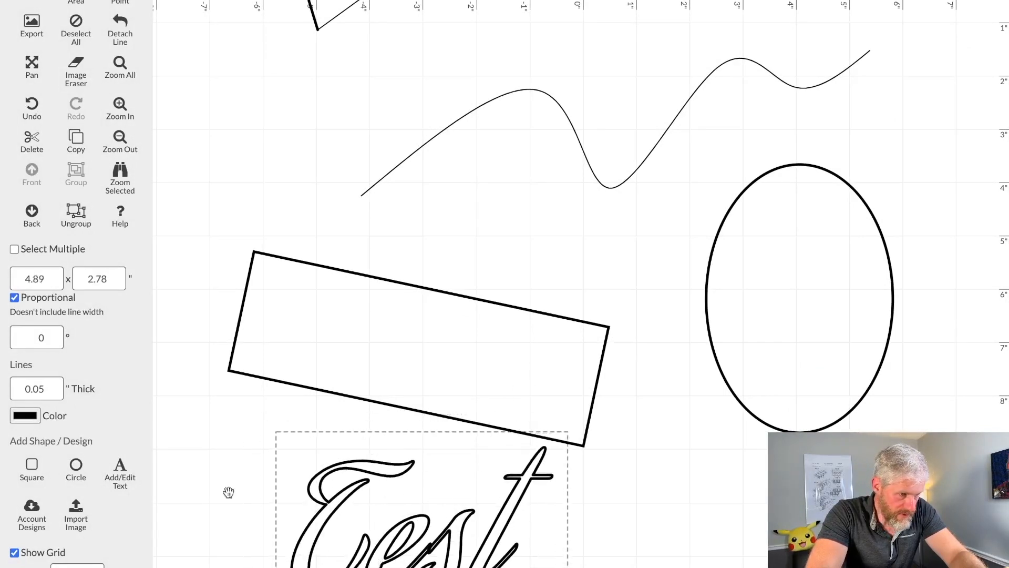
Set the "Test" text's line thickness to 0.02 inches, shift it slightly clear of the rectangle, and deselect it
{"action": "left_click", "coordinate": [50, 391]}
{"action": "left_click", "coordinate": [49, 391]}
{"action": "left_click", "coordinate": [50, 391]}
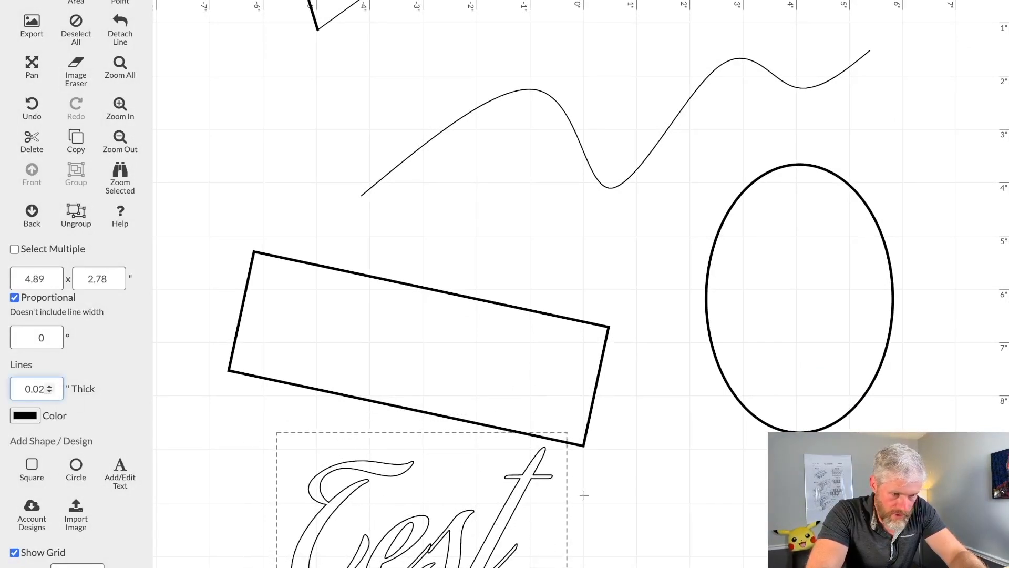
{"action": "scroll", "coordinate": [674, 477], "scroll_direction": "down", "scroll_amount": 1}
{"action": "left_click_drag", "start_coordinate": [449, 499], "coordinate": [439, 522]}
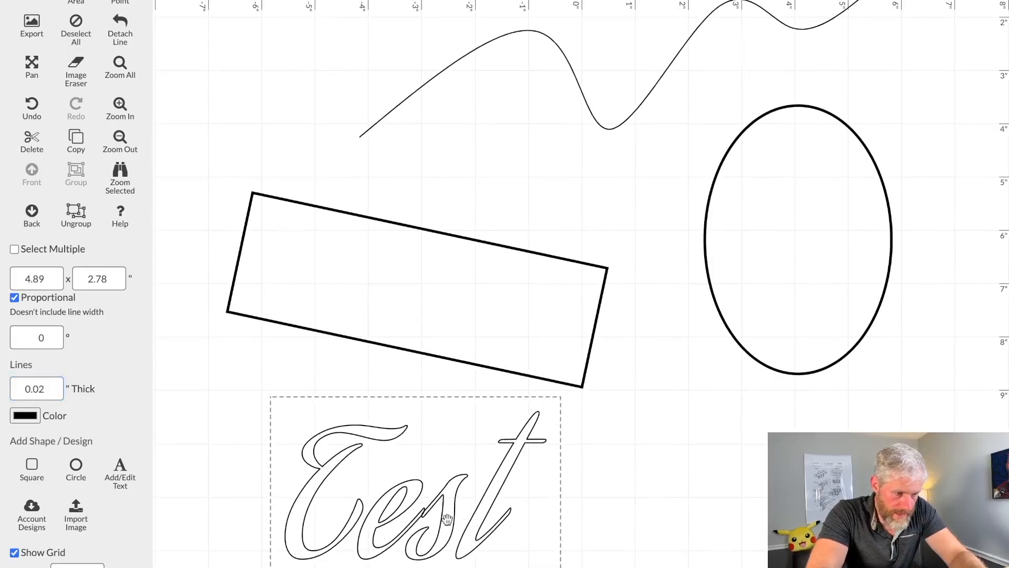
{"action": "left_click", "coordinate": [635, 475]}
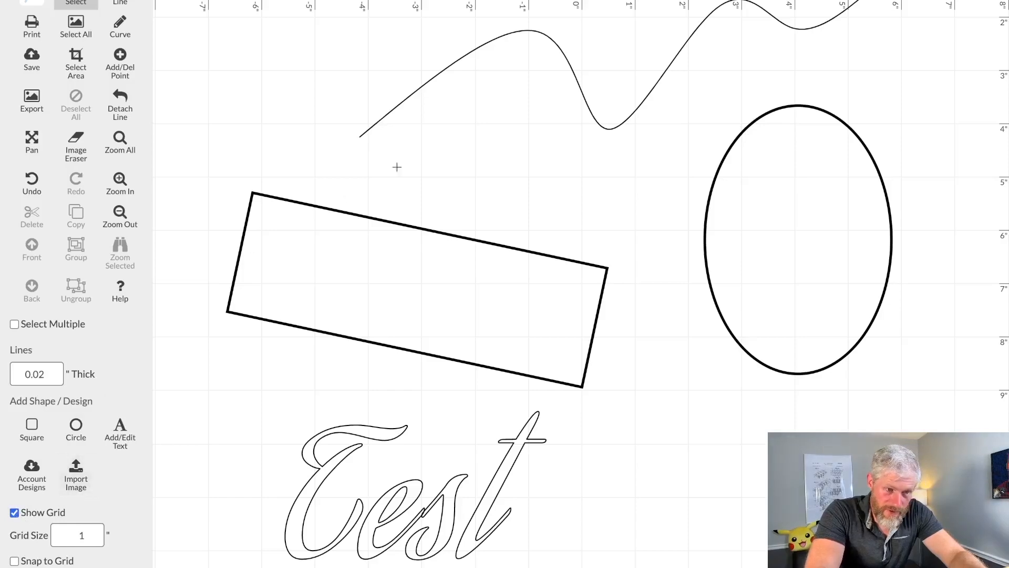
Turn on snapping to the grid and move the upper end of the thick line onto the grid intersection at -6, -3 inches
{"action": "scroll", "coordinate": [687, 422], "scroll_direction": "down", "scroll_amount": 1}
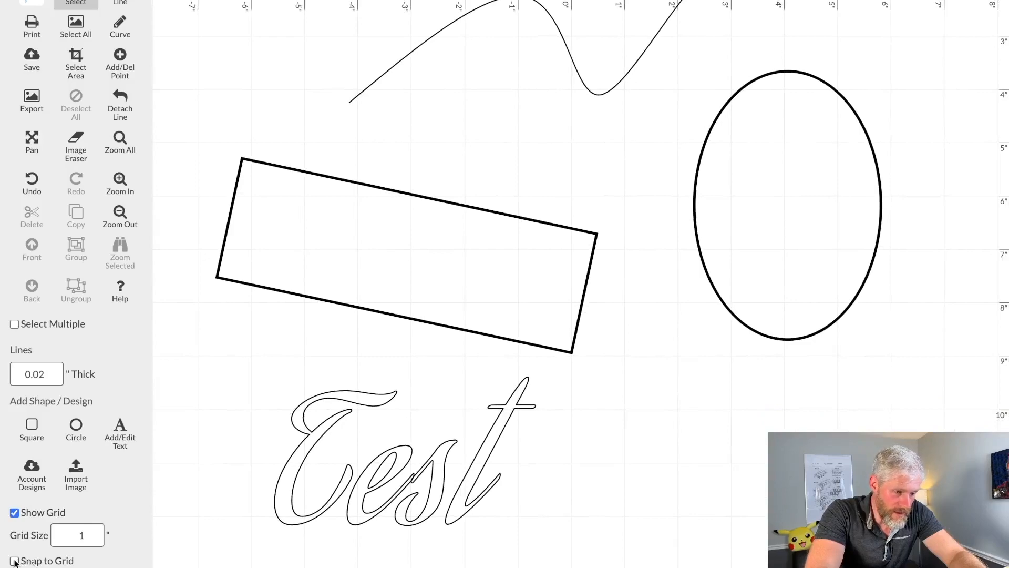
{"action": "scroll", "coordinate": [512, 132], "scroll_direction": "up", "scroll_amount": 12}
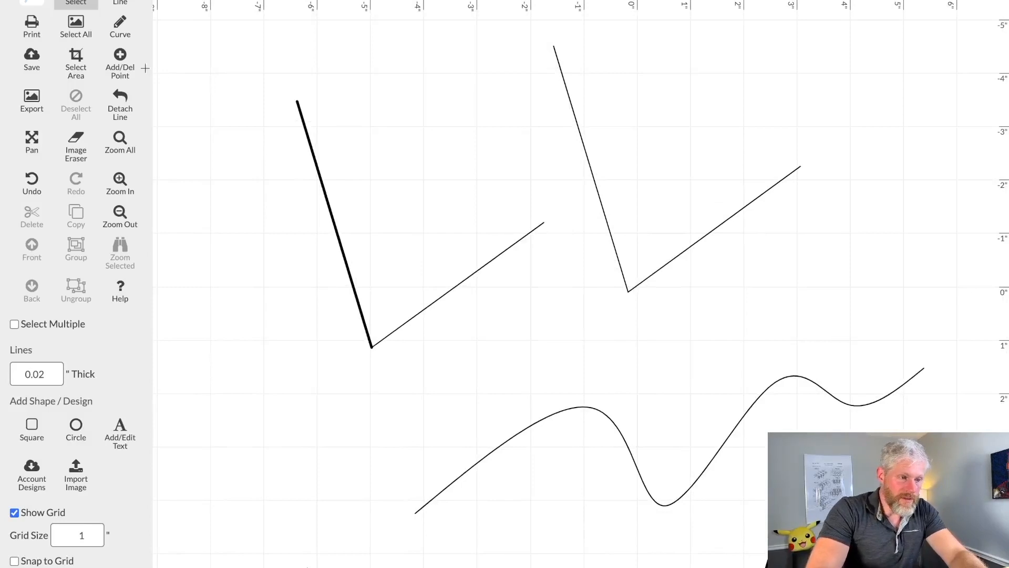
{"action": "scroll", "coordinate": [79, 119], "scroll_direction": "up", "scroll_amount": 1}
{"action": "scroll", "coordinate": [79, 119], "scroll_direction": "down", "scroll_amount": 1}
{"action": "left_click", "coordinate": [34, 561]}
{"action": "scroll", "coordinate": [82, 158], "scroll_direction": "up", "scroll_amount": 1}
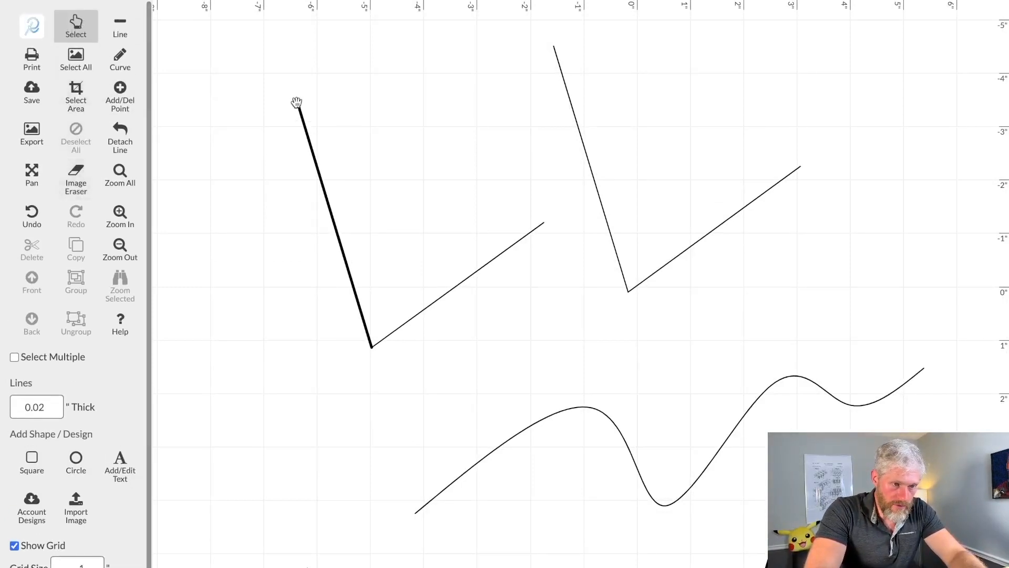
{"action": "mouse_move", "coordinate": [296, 100]}
{"action": "left_mouse_down"}
{"action": "mouse_move", "coordinate": [304, 81]}
{"action": "mouse_move", "coordinate": [279, 129]}
{"action": "mouse_move", "coordinate": [311, 77]}
{"action": "mouse_move", "coordinate": [274, 70]}
{"action": "mouse_move", "coordinate": [304, 115]}
{"action": "left_mouse_up"}
Take the finished design to the print and resize page
{"action": "scroll", "coordinate": [303, 323], "scroll_direction": "down", "scroll_amount": 2}
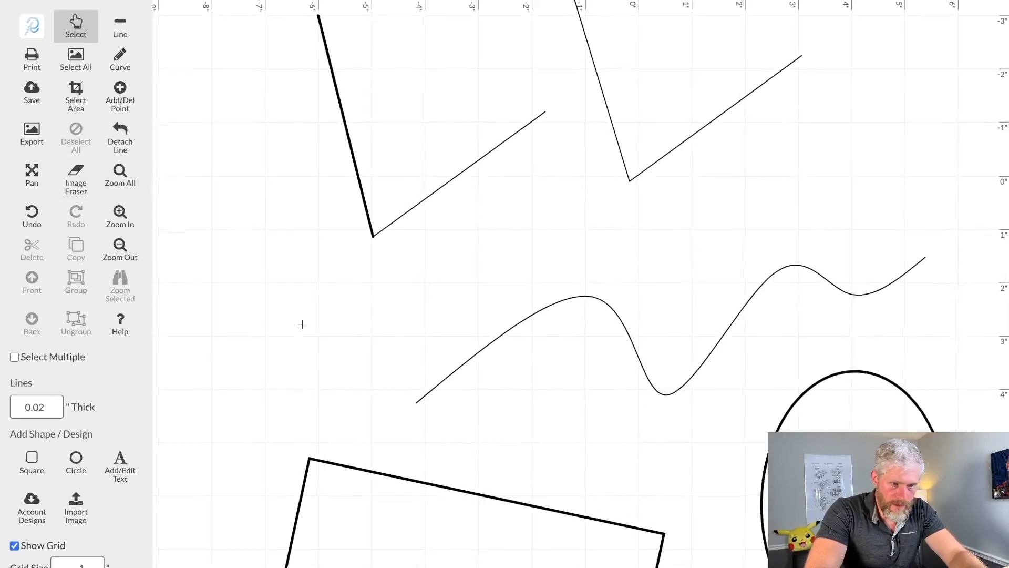
{"action": "scroll", "coordinate": [585, 383], "scroll_direction": "down", "scroll_amount": 2}
{"action": "scroll", "coordinate": [351, 311], "scroll_direction": "down", "scroll_amount": 5}
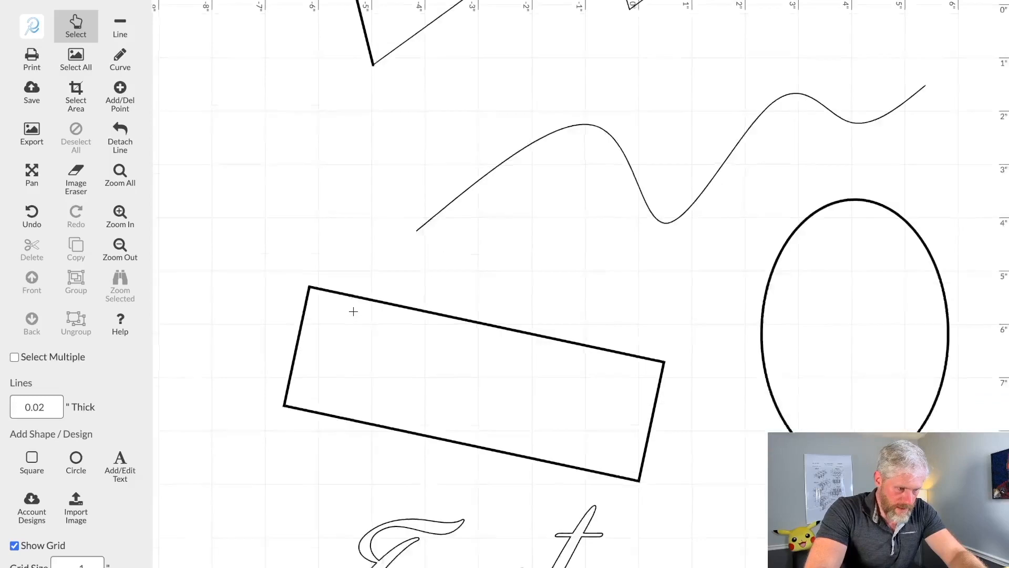
{"action": "scroll", "coordinate": [314, 407], "scroll_direction": "down", "scroll_amount": 1}
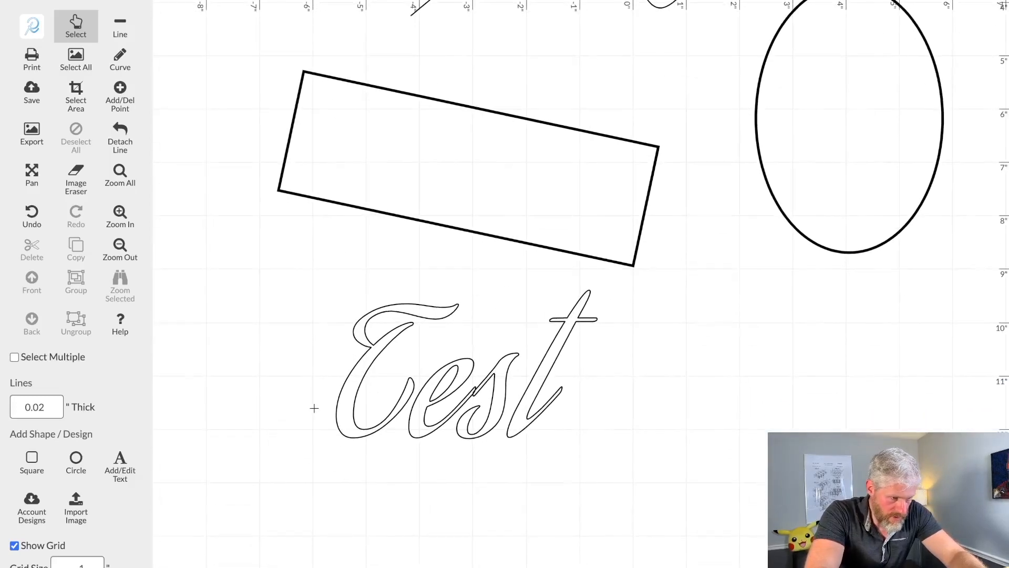
{"action": "scroll", "coordinate": [100, 397], "scroll_direction": "down", "scroll_amount": 1}
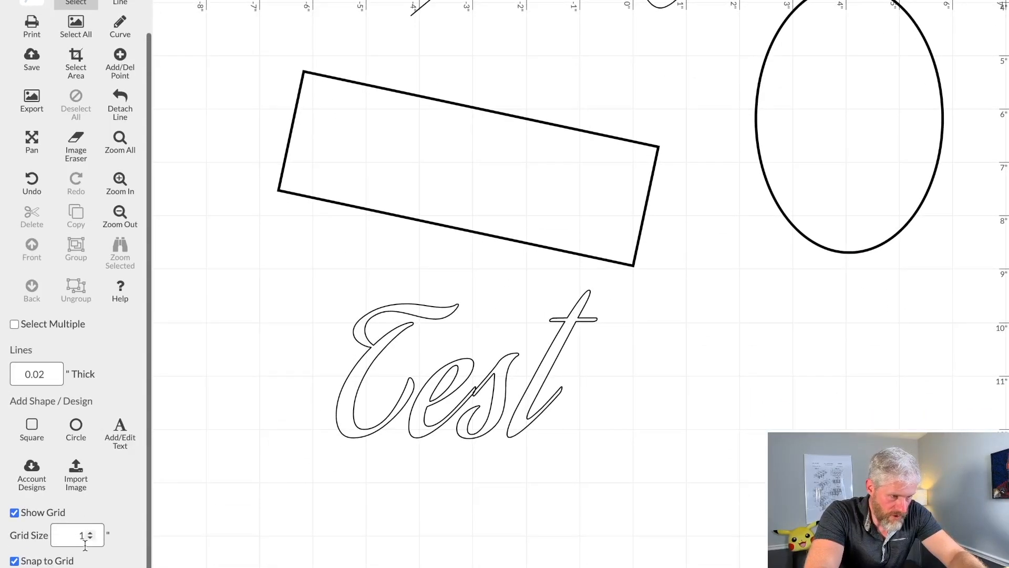
{"action": "scroll", "coordinate": [89, 349], "scroll_direction": "up", "scroll_amount": 1}
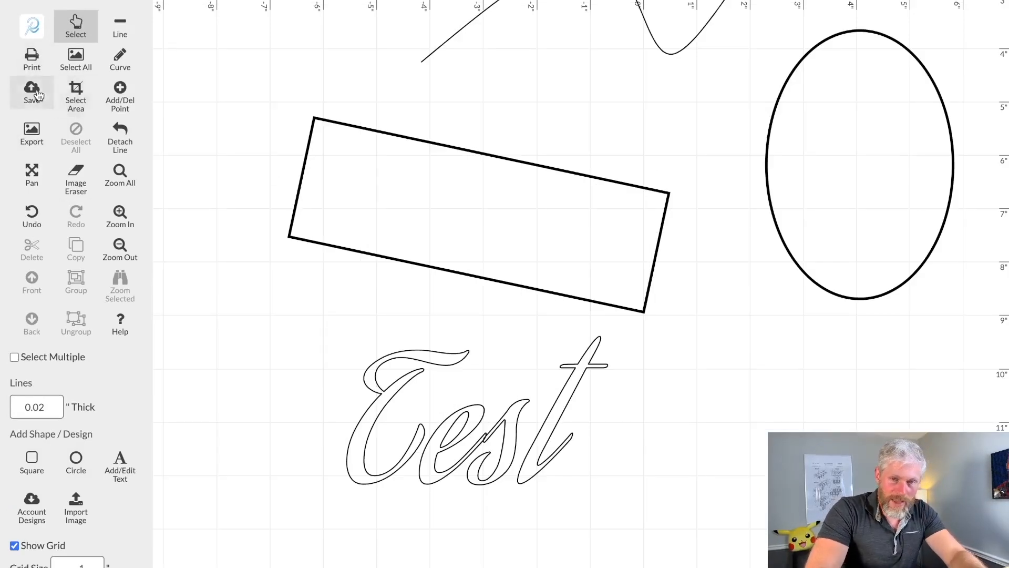
{"action": "left_click", "coordinate": [34, 60]}
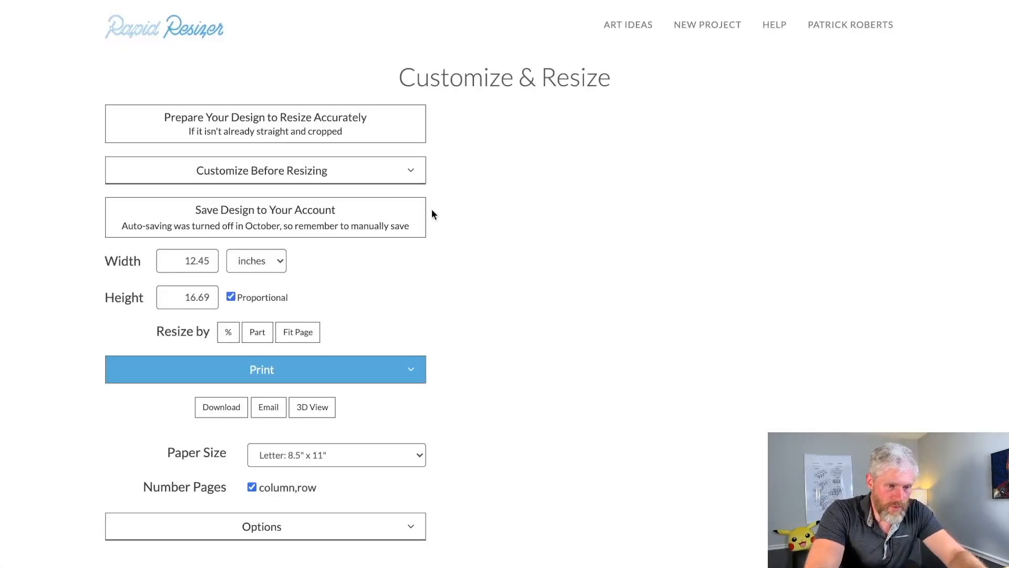